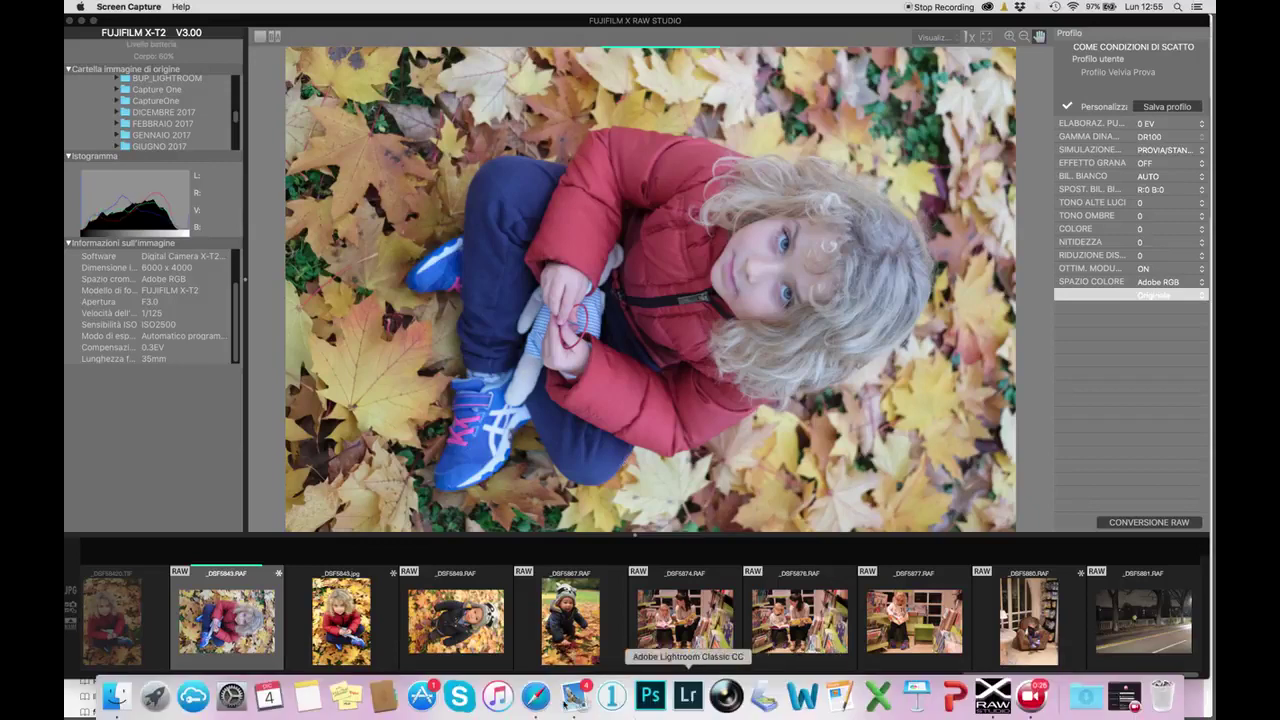
Switch to Safari, scroll through the Fujifilm firmware compatibility table, and return to the page top
{"action": "left_click", "coordinate": [533, 697]}
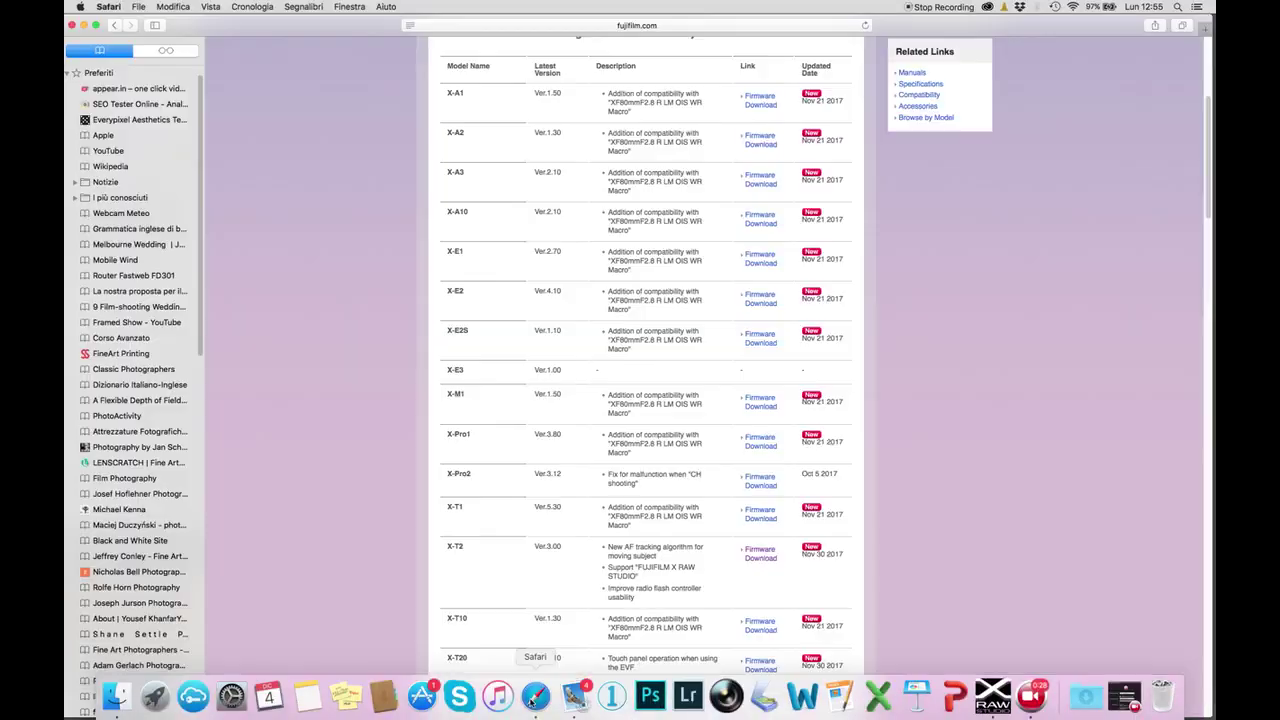
{"action": "scroll", "coordinate": [580, 210], "scroll_direction": "up", "scroll_amount": 5}
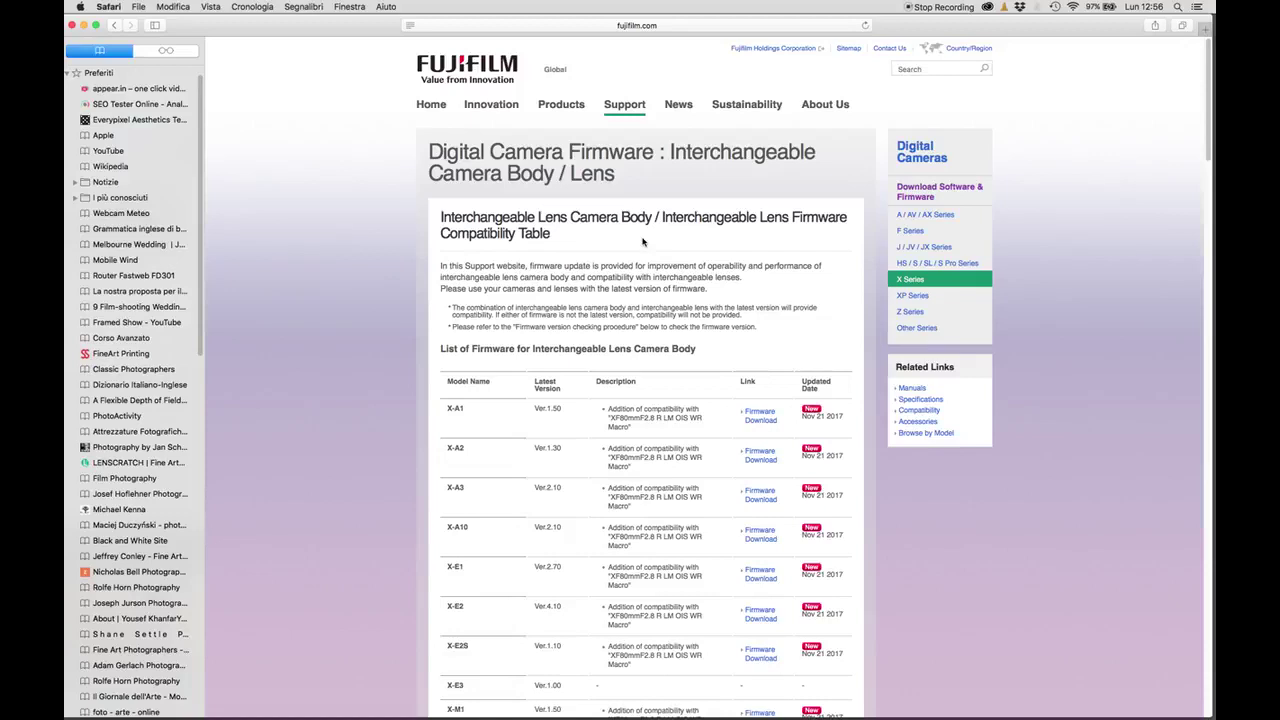
{"action": "scroll", "coordinate": [664, 326], "scroll_direction": "down", "scroll_amount": 5}
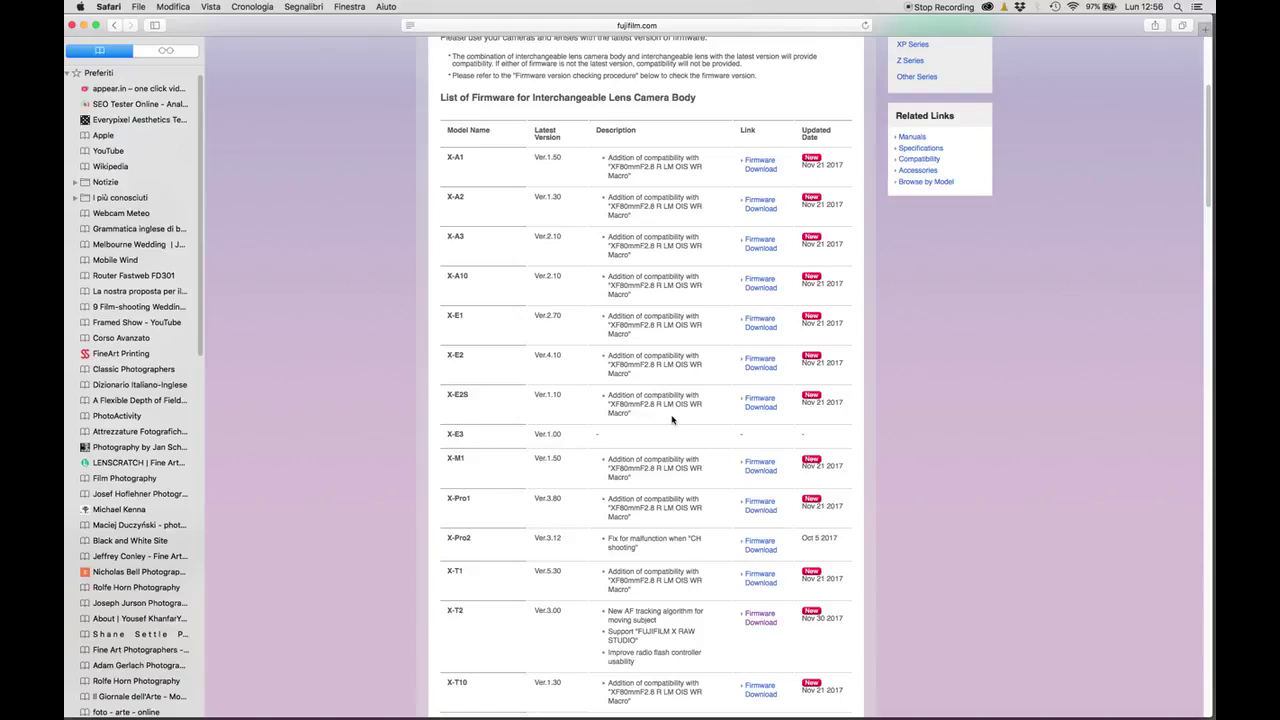
{"action": "scroll", "coordinate": [538, 562], "scroll_direction": "down", "scroll_amount": 2}
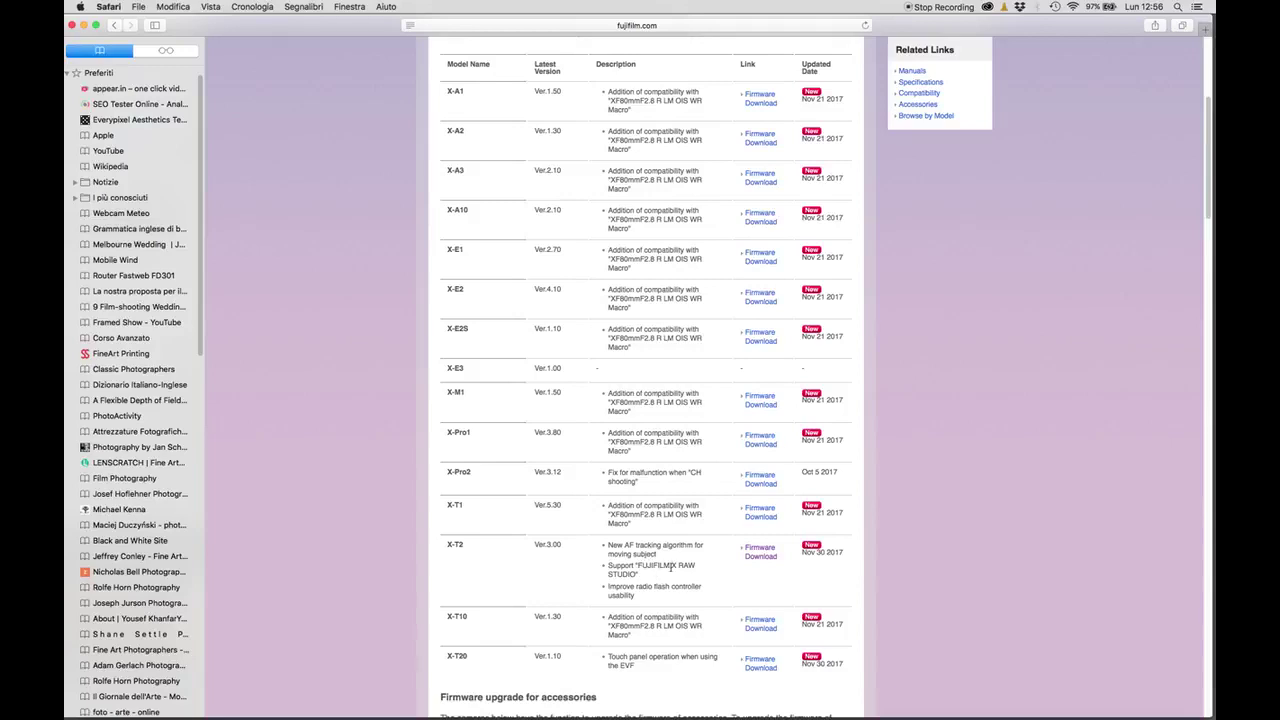
{"action": "scroll", "coordinate": [671, 566], "scroll_direction": "up", "scroll_amount": 4}
{"action": "scroll", "coordinate": [674, 569], "scroll_direction": "up", "scroll_amount": 1}
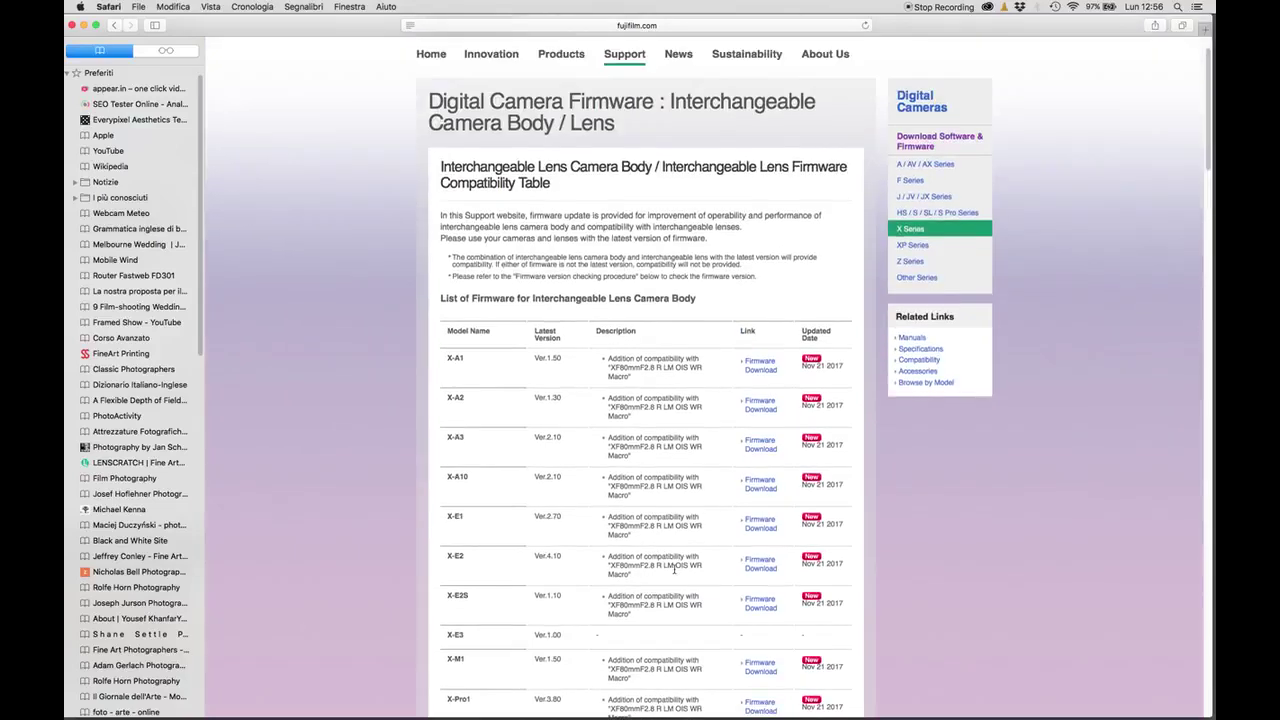
{"action": "scroll", "coordinate": [659, 440], "scroll_direction": "up", "scroll_amount": 1}
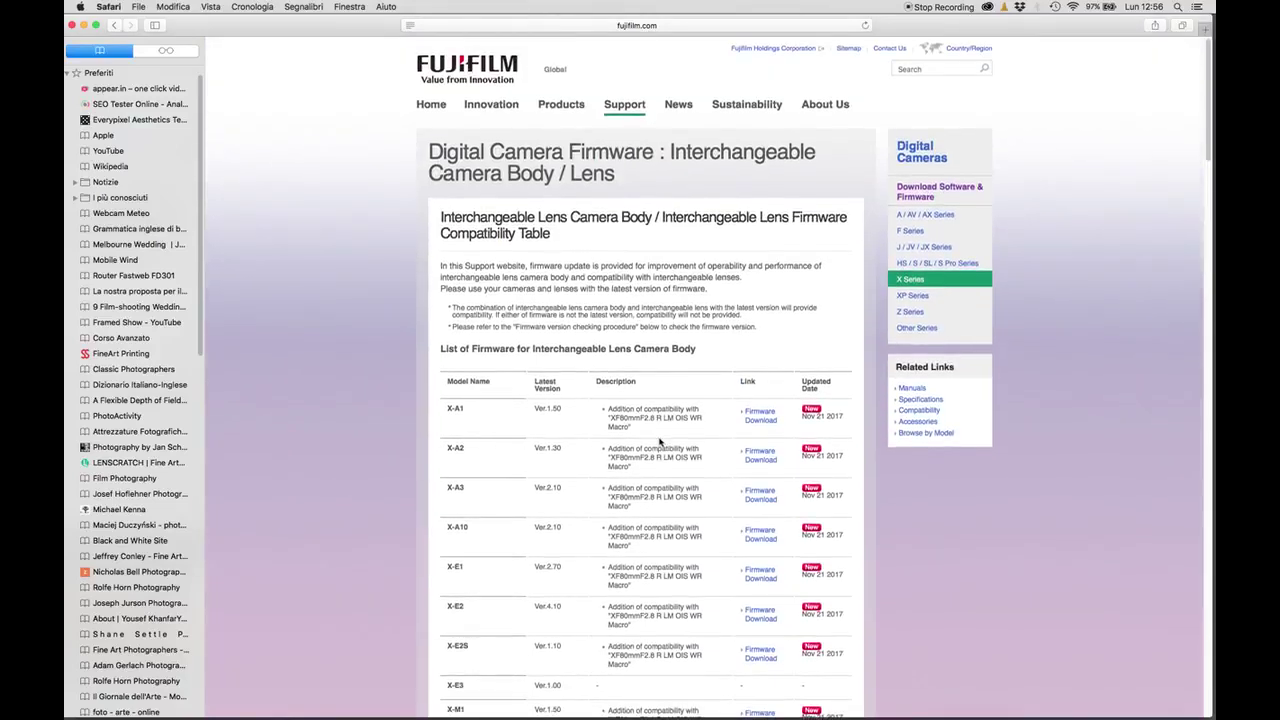
{"action": "mouse_move", "coordinate": [686, 696]}
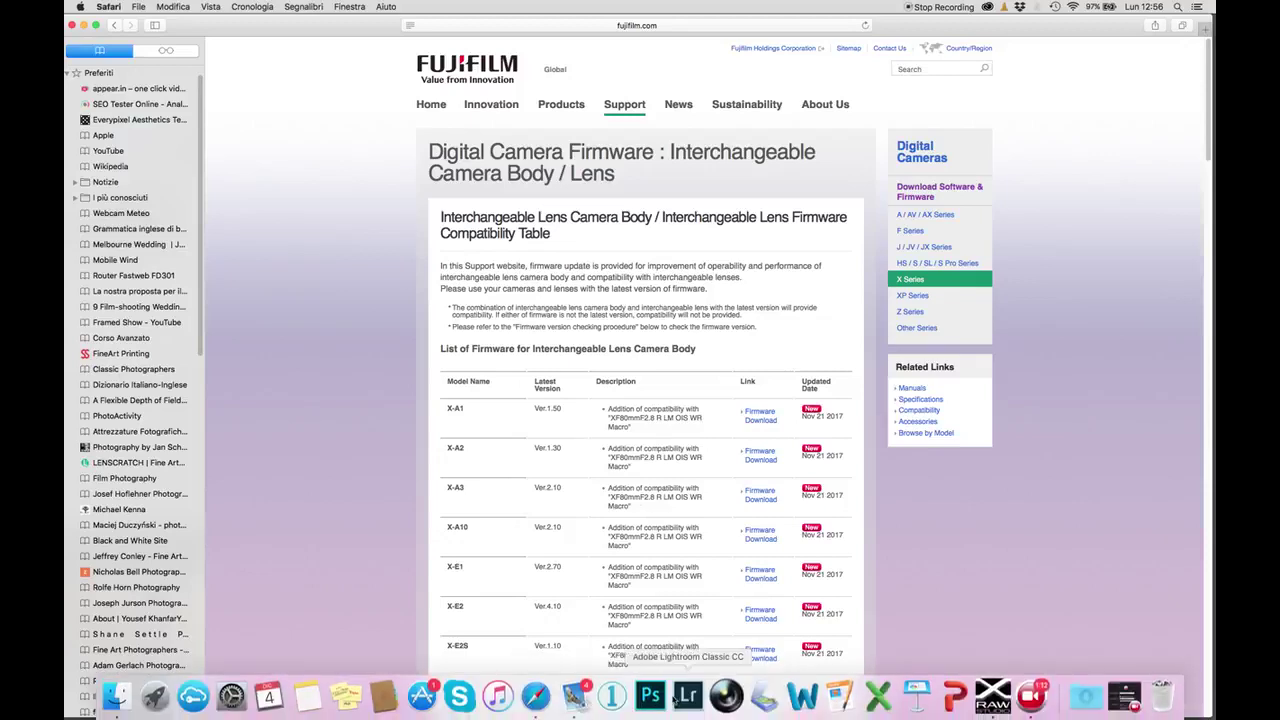
Bring FUJIFILM X RAW STUDIO to the front, showing _DSF5843.RAF
{"action": "left_click", "coordinate": [993, 692]}
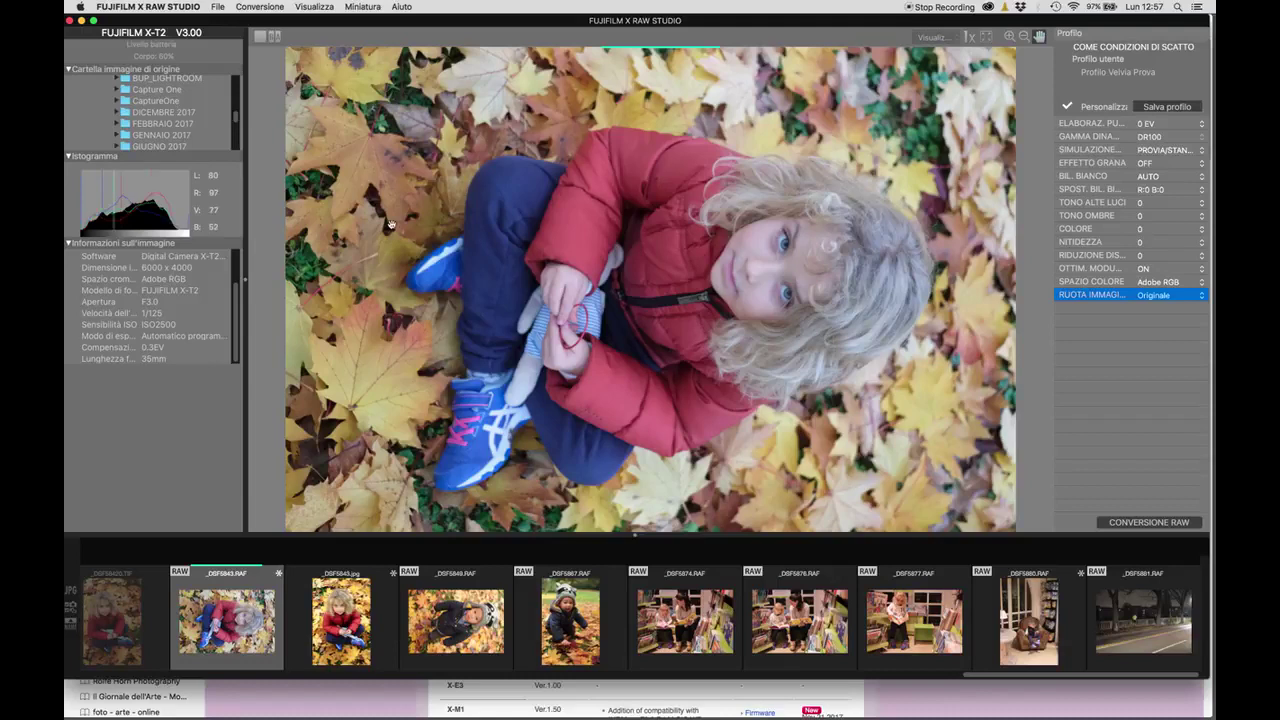
{"action": "scroll", "coordinate": [193, 111], "scroll_direction": "up", "scroll_amount": 3}
{"action": "scroll", "coordinate": [193, 111], "scroll_direction": "up", "scroll_amount": 2}
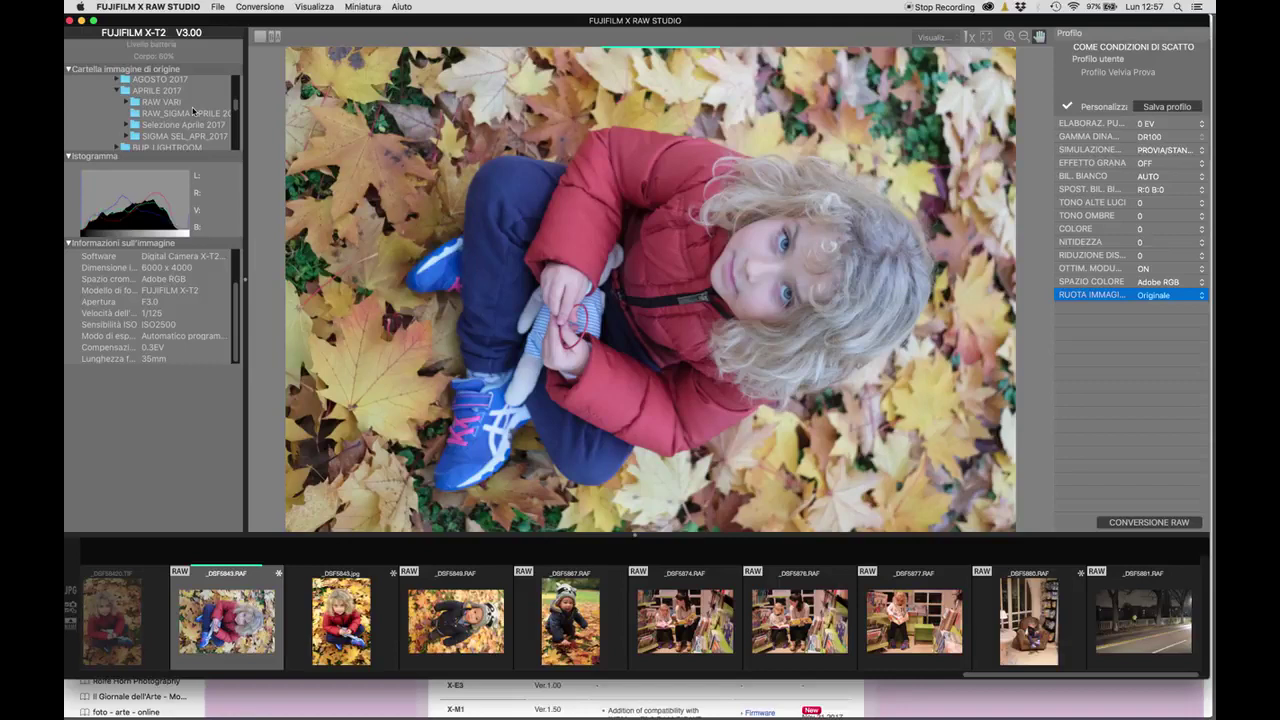
{"action": "scroll", "coordinate": [193, 111], "scroll_direction": "up", "scroll_amount": 2}
{"action": "scroll", "coordinate": [180, 115], "scroll_direction": "up", "scroll_amount": 3}
{"action": "scroll", "coordinate": [157, 124], "scroll_direction": "up", "scroll_amount": 2}
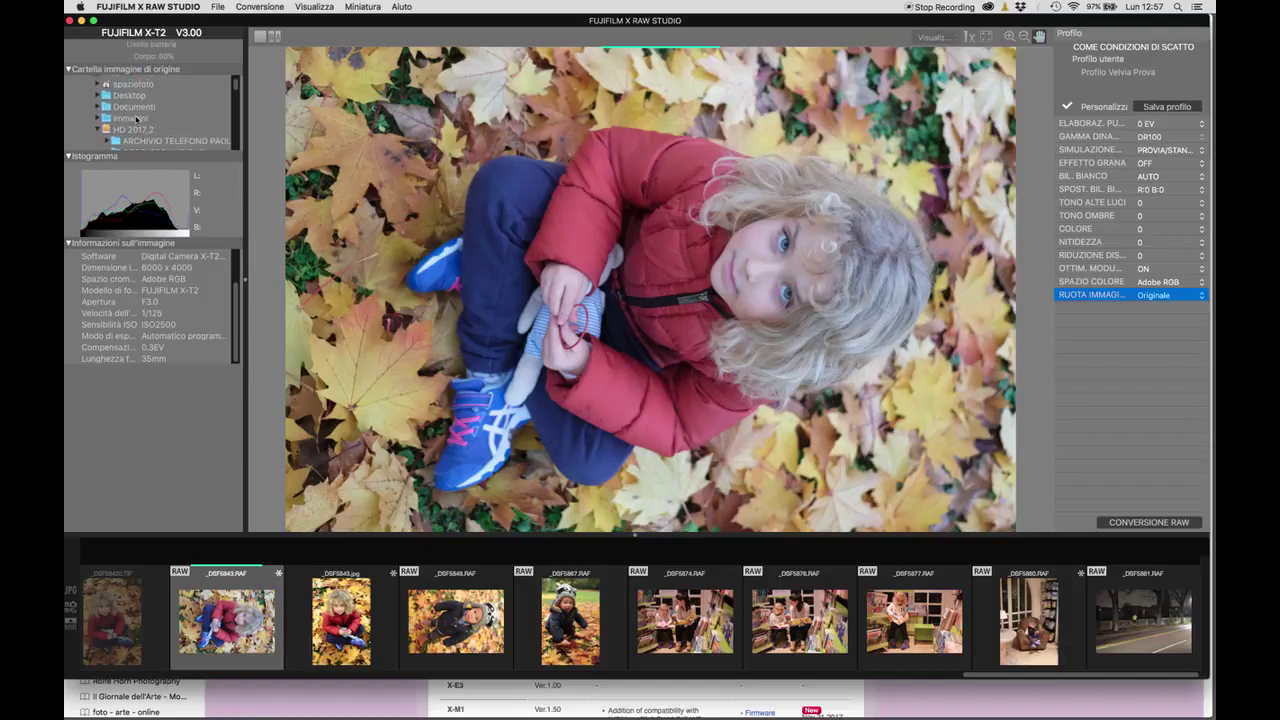
{"action": "scroll", "coordinate": [140, 120], "scroll_direction": "down", "scroll_amount": 2}
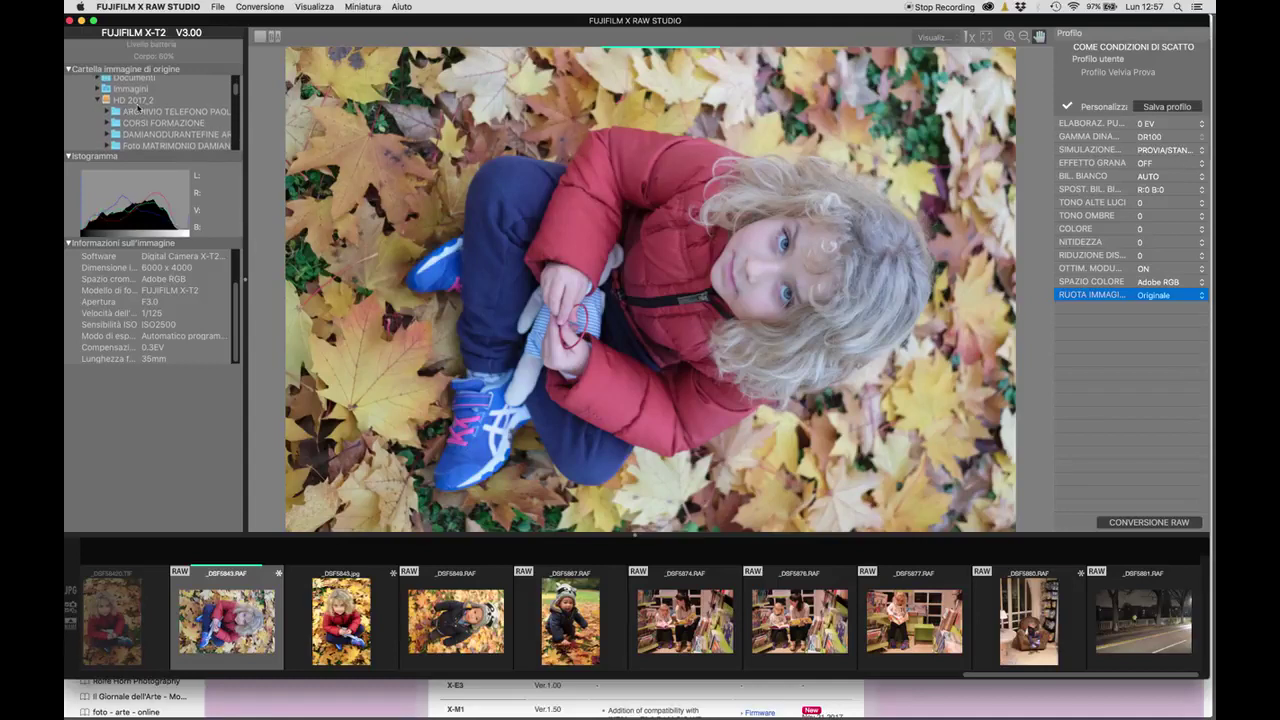
{"action": "scroll", "coordinate": [150, 128], "scroll_direction": "down", "scroll_amount": 5}
{"action": "scroll", "coordinate": [150, 128], "scroll_direction": "down", "scroll_amount": 3}
{"action": "scroll", "coordinate": [170, 115], "scroll_direction": "down", "scroll_amount": 2}
{"action": "scroll", "coordinate": [170, 118], "scroll_direction": "down", "scroll_amount": 1}
{"action": "scroll", "coordinate": [170, 118], "scroll_direction": "down", "scroll_amount": 2}
{"action": "scroll", "coordinate": [170, 118], "scroll_direction": "down", "scroll_amount": 3}
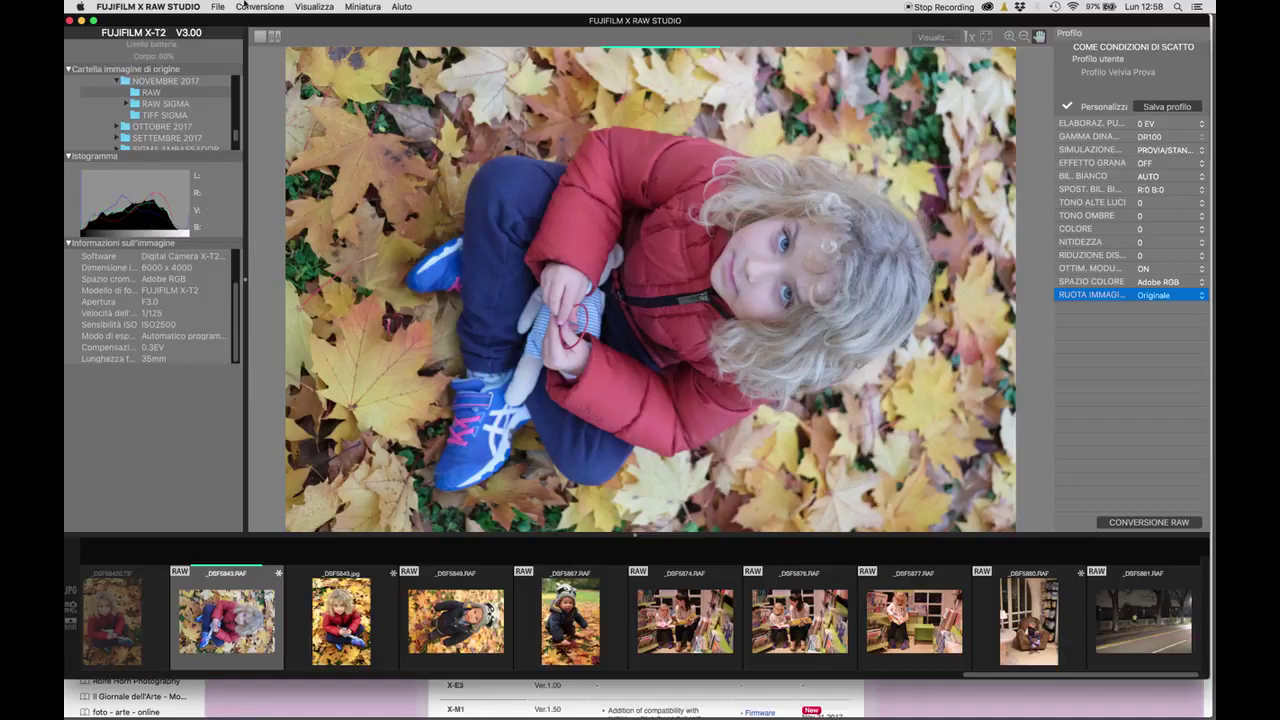
{"action": "left_click", "coordinate": [199, 6]}
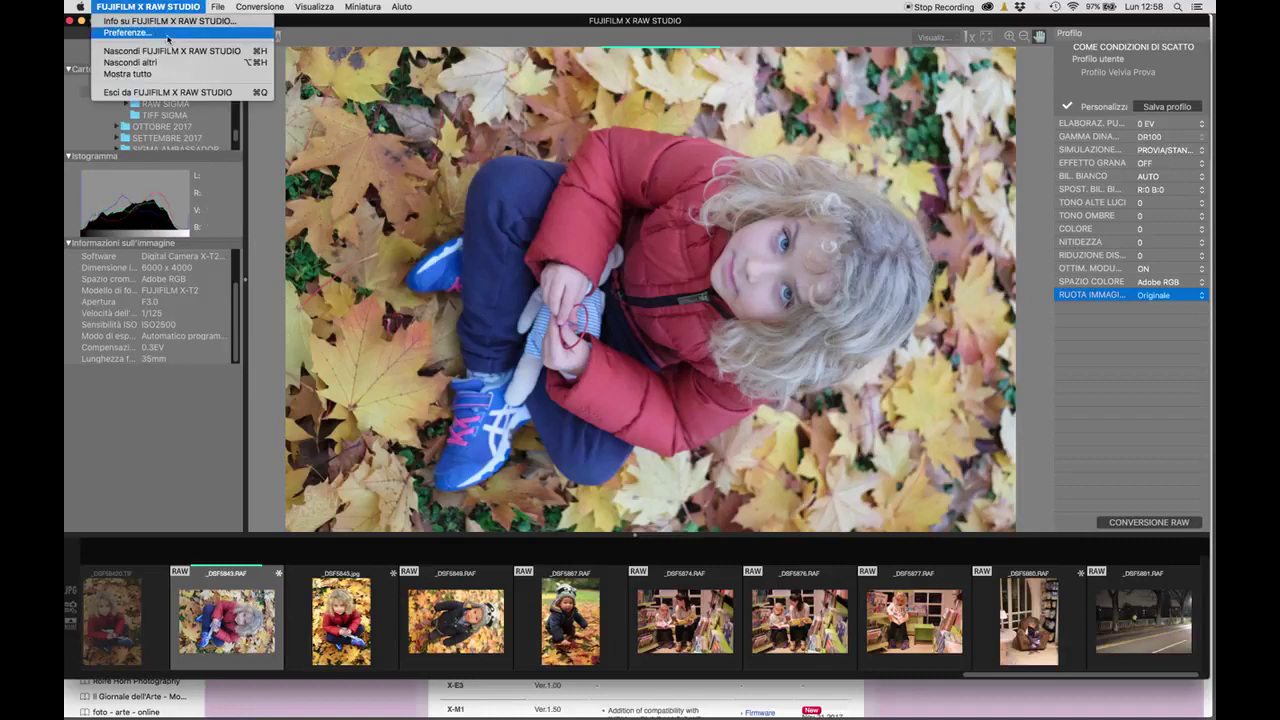
{"action": "left_click", "coordinate": [166, 33]}
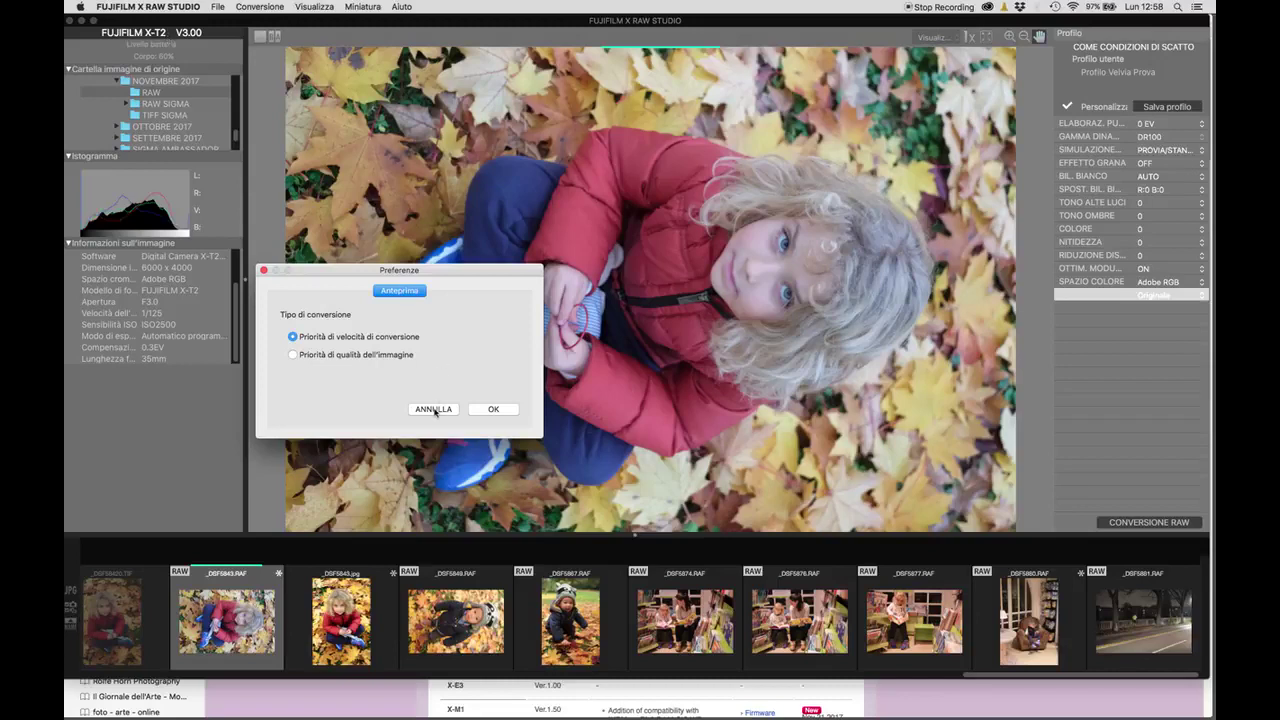
{"action": "left_click", "coordinate": [434, 409]}
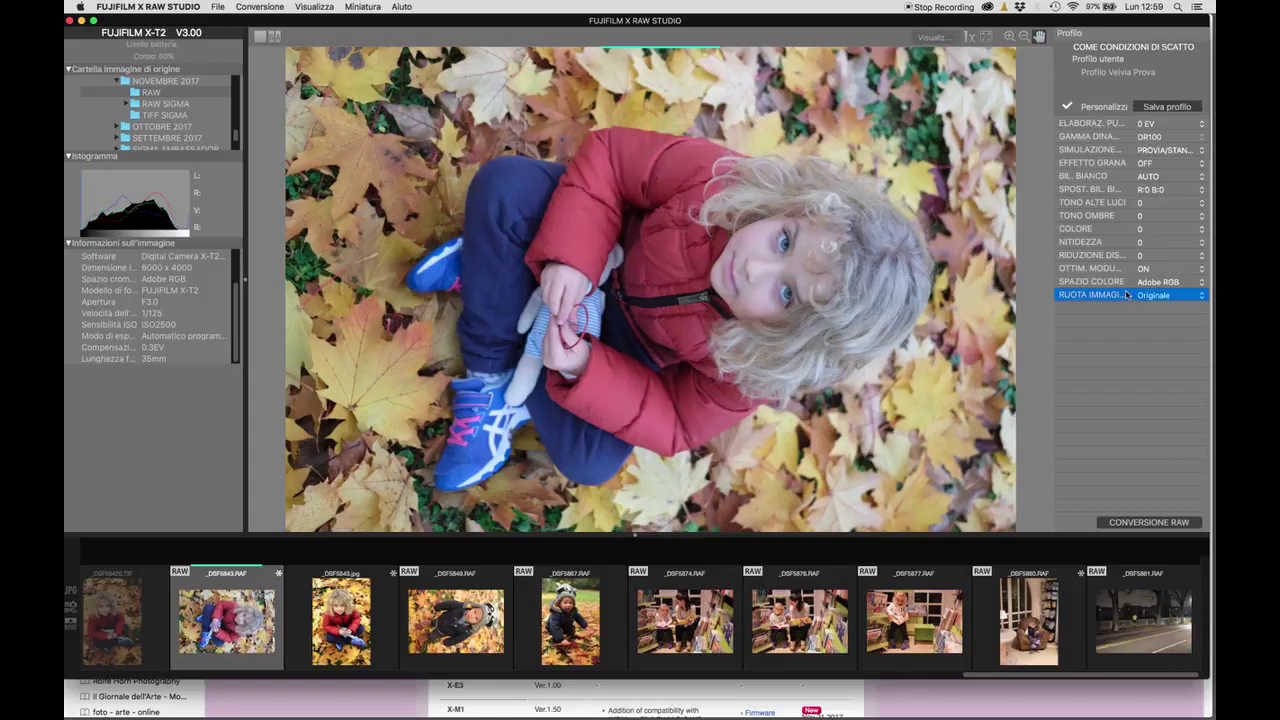
Set image rotation to Sinistra (counterclockwise), leaving push/pull exposure at 0 EV
{"action": "left_click", "coordinate": [1160, 296]}
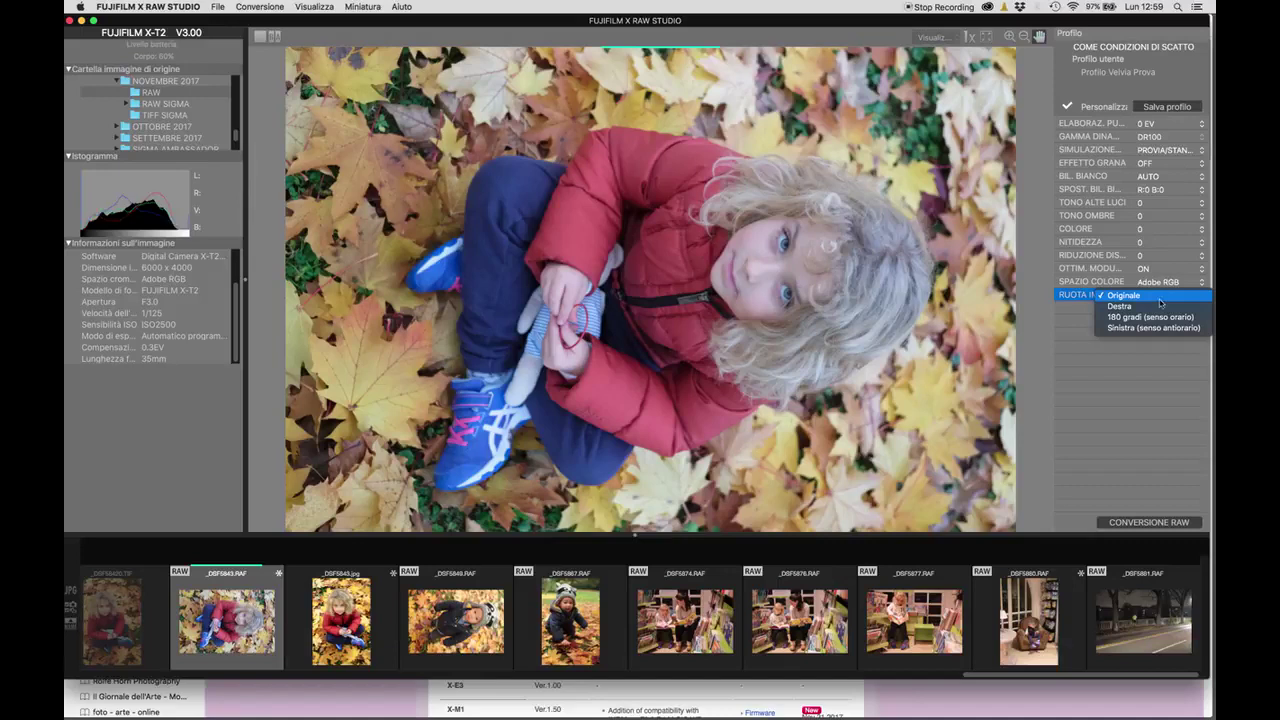
{"action": "left_click", "coordinate": [1159, 330]}
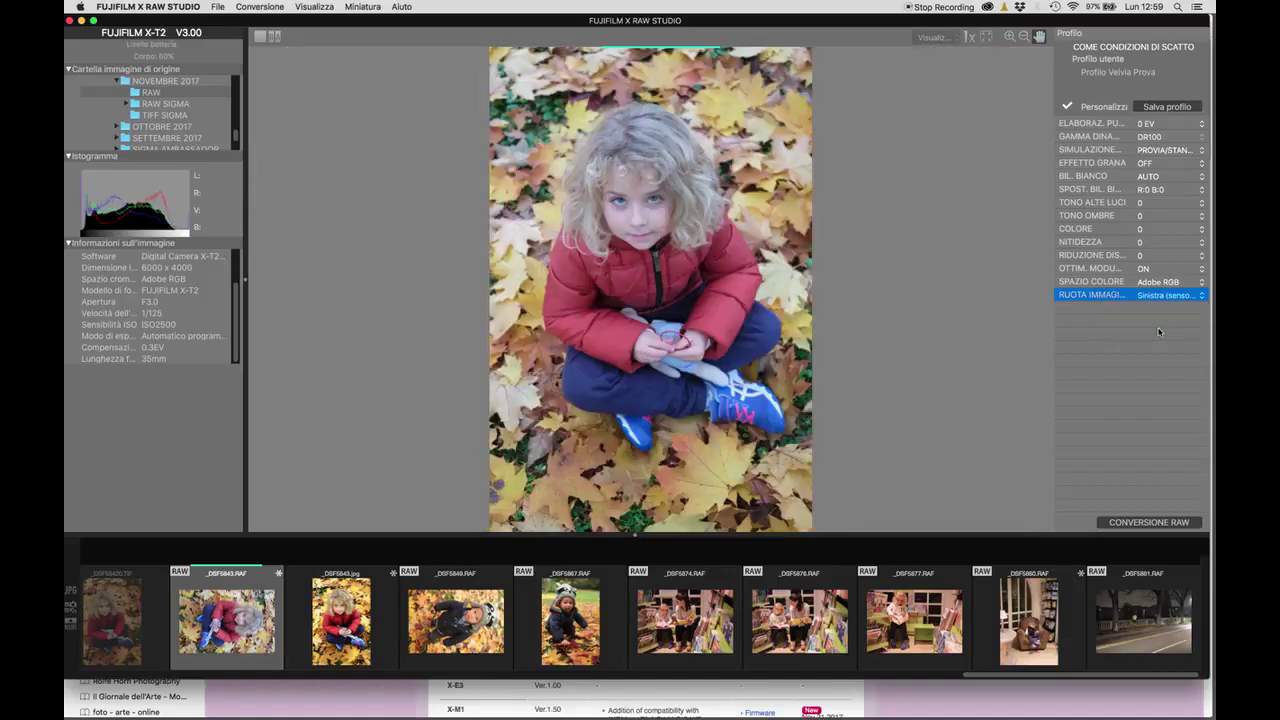
{"action": "left_click", "coordinate": [1141, 124]}
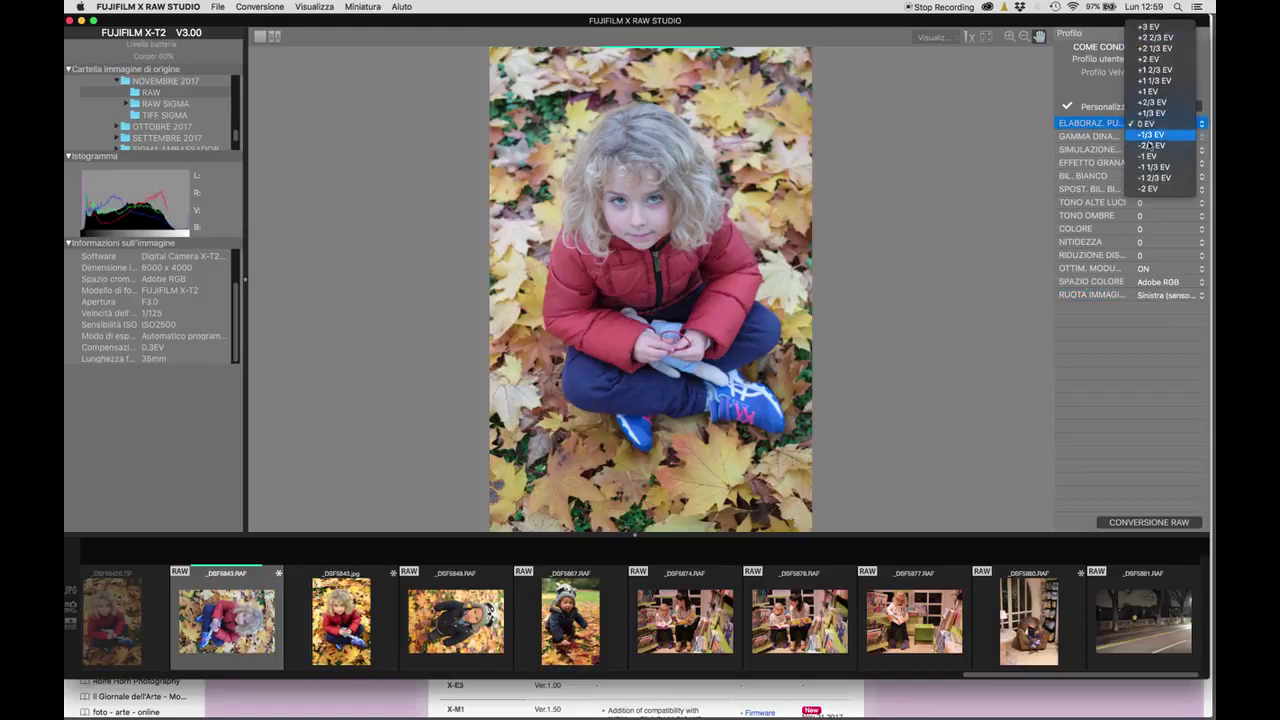
{"action": "left_click", "coordinate": [1108, 124]}
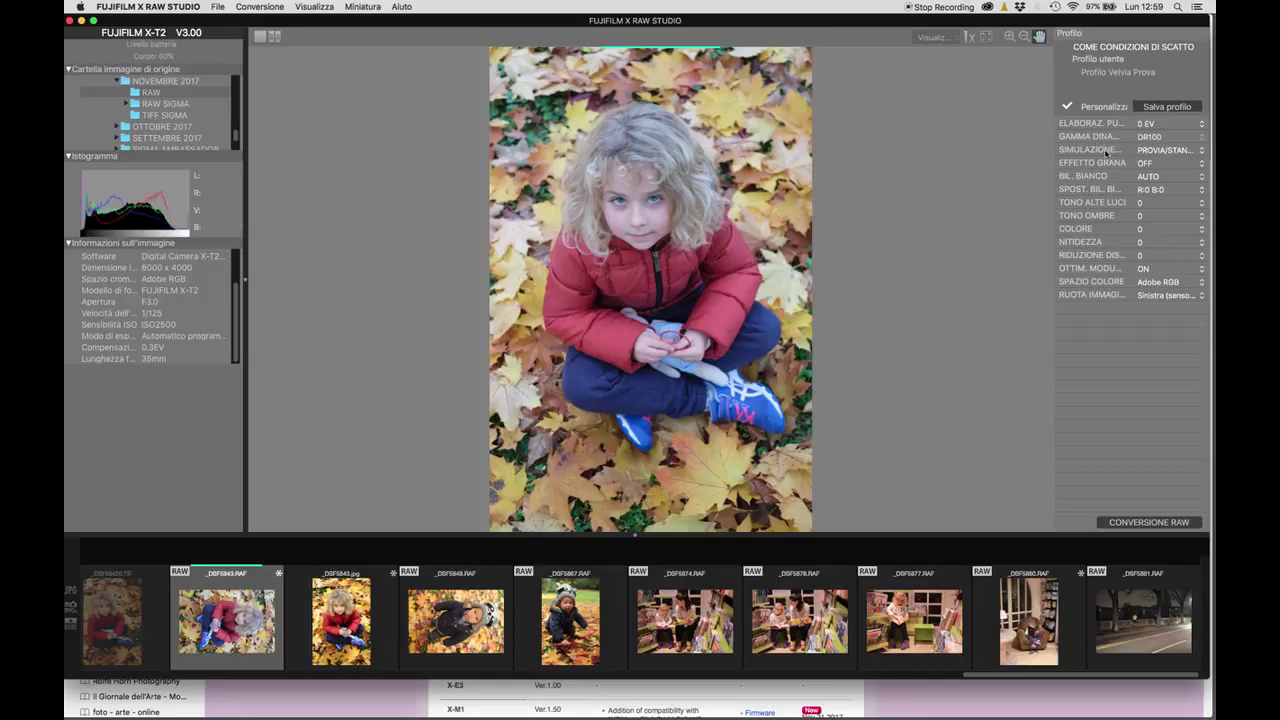
{"action": "left_click", "coordinate": [1106, 151]}
Set the film simulation to PROVIA/VIVACE and leave the grain effect OFF
{"action": "left_click", "coordinate": [1149, 153]}
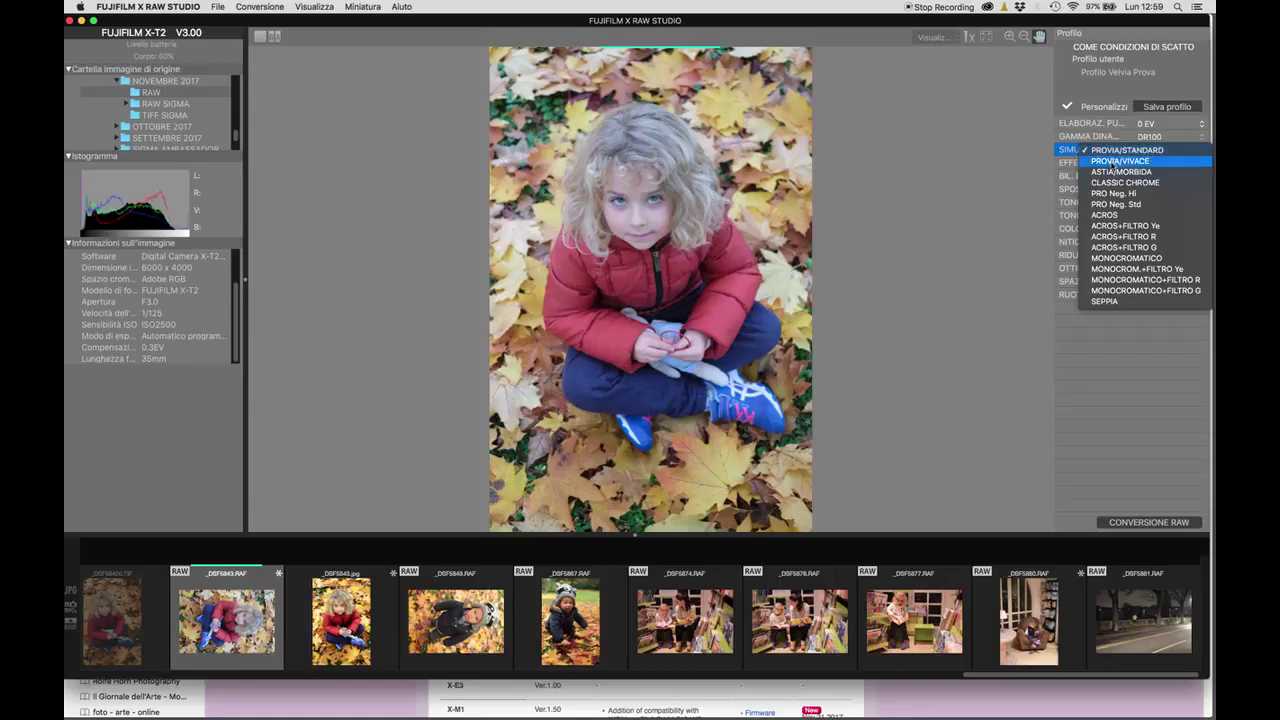
{"action": "left_click", "coordinate": [1113, 162]}
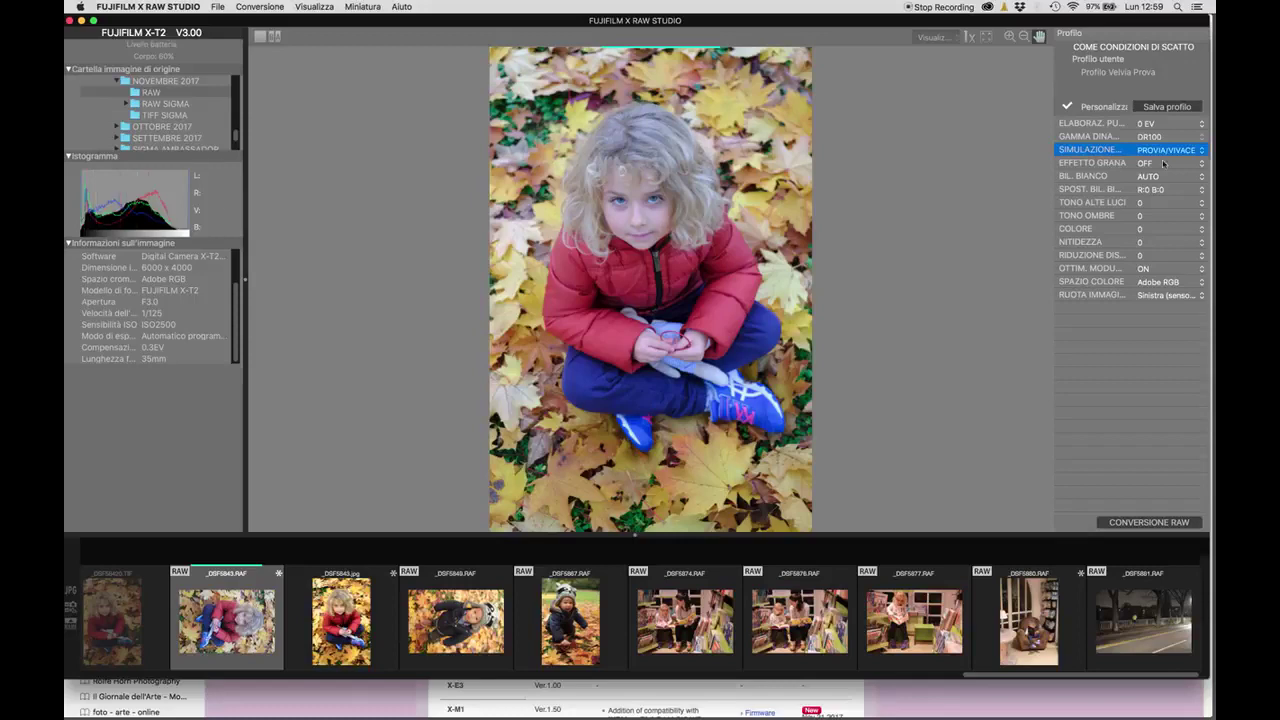
{"action": "left_click", "coordinate": [1109, 164]}
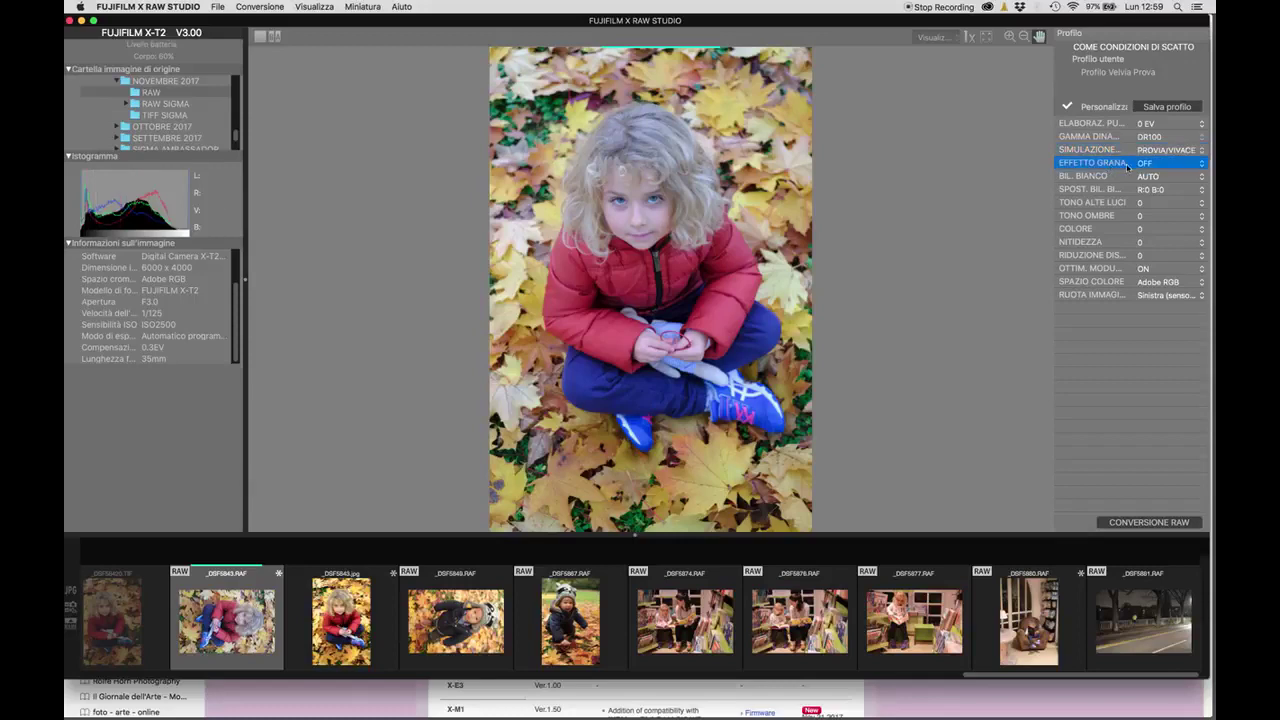
{"action": "left_click", "coordinate": [1144, 163]}
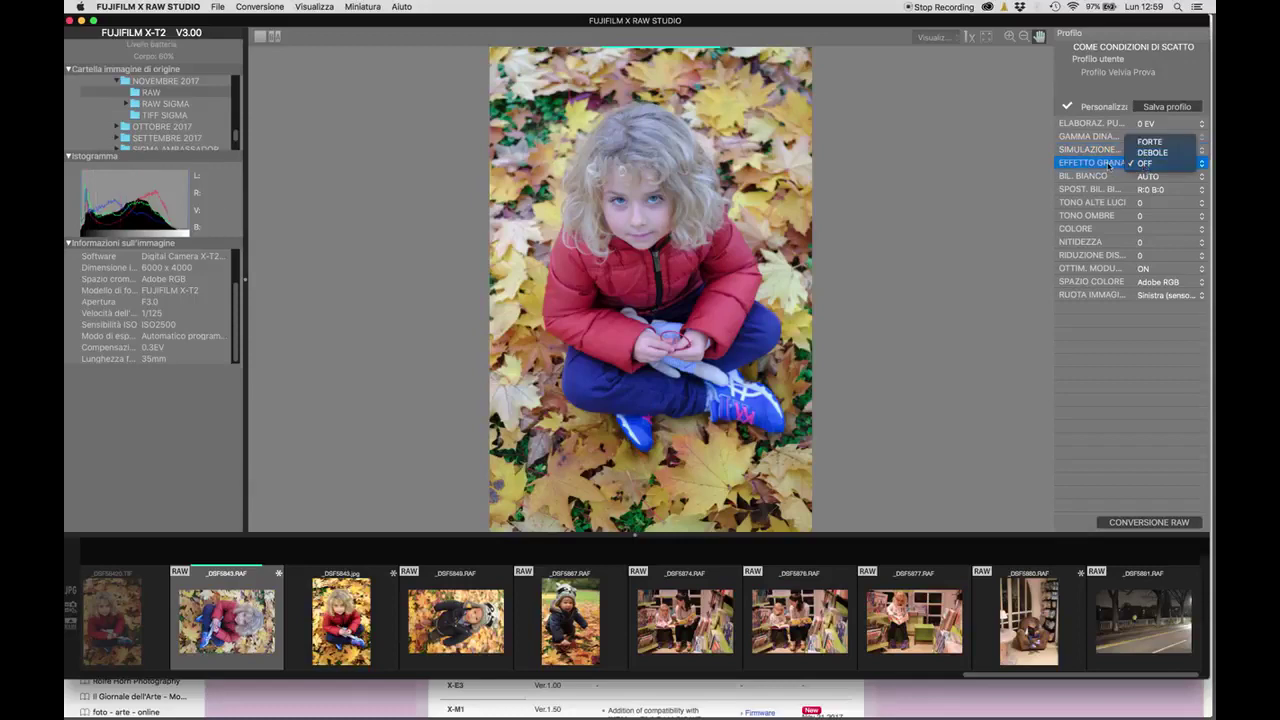
{"action": "left_click", "coordinate": [1110, 165]}
{"action": "left_click", "coordinate": [1103, 177]}
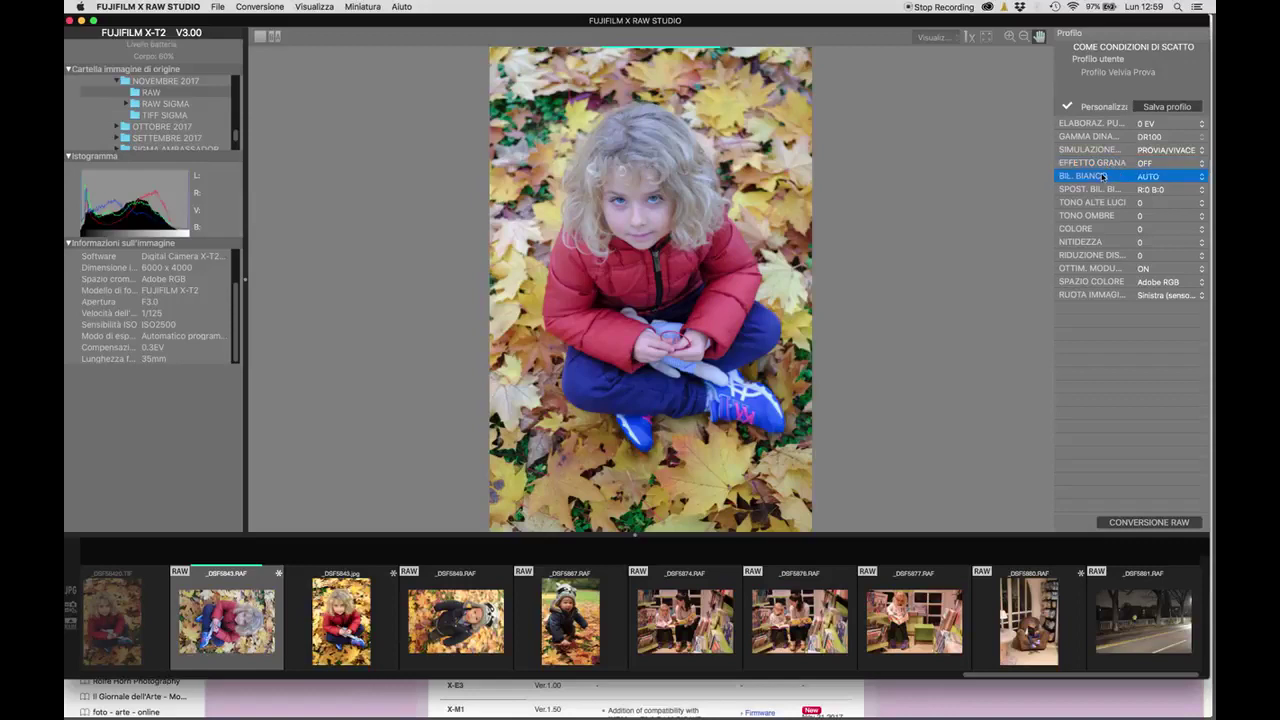
Choose a 4800K colour temperature from the white balance options
{"action": "left_click", "coordinate": [1168, 177]}
{"action": "mouse_move", "coordinate": [1132, 220]}
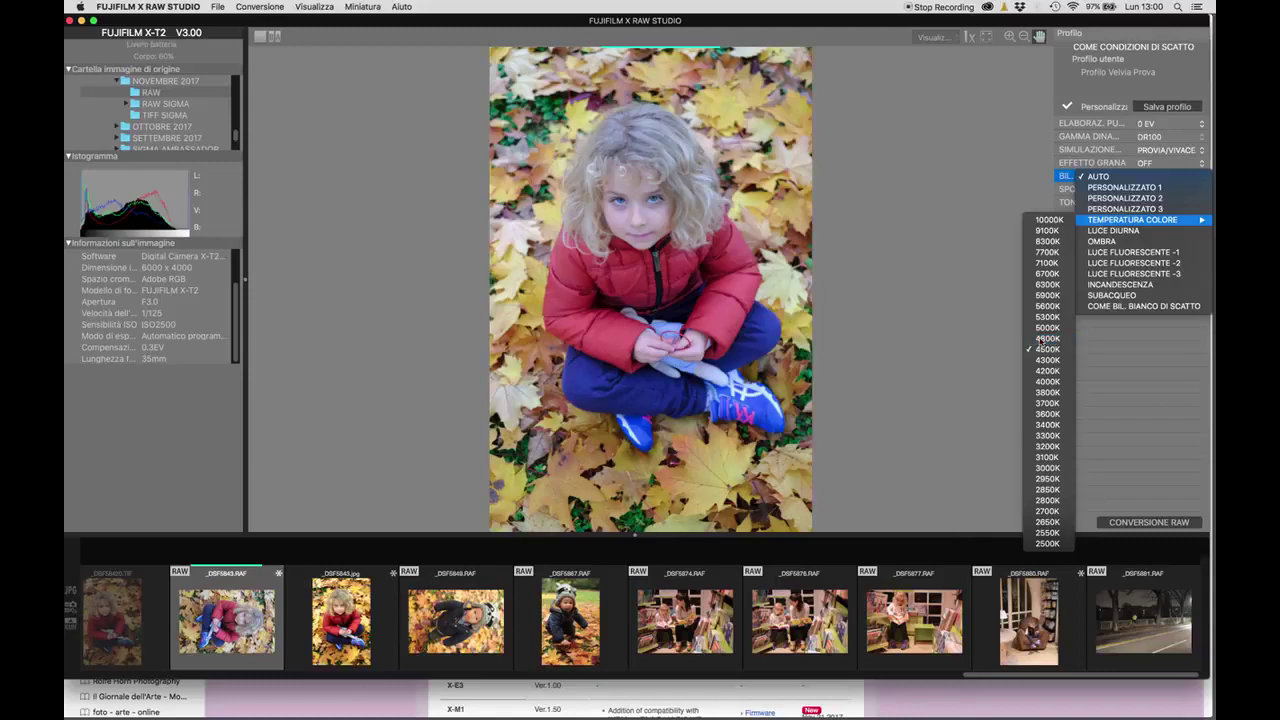
{"action": "left_click", "coordinate": [1042, 339]}
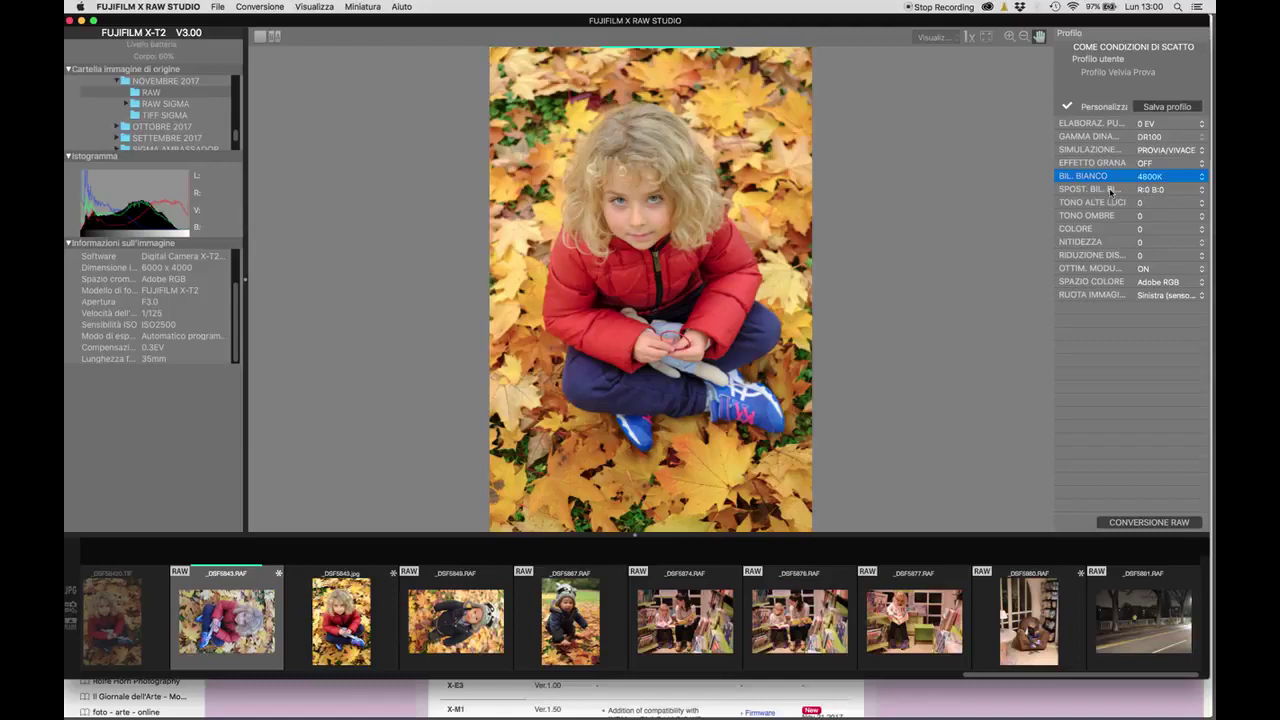
Raise highlight tone to +1 and shadow tone to +2
{"action": "left_click", "coordinate": [1146, 203]}
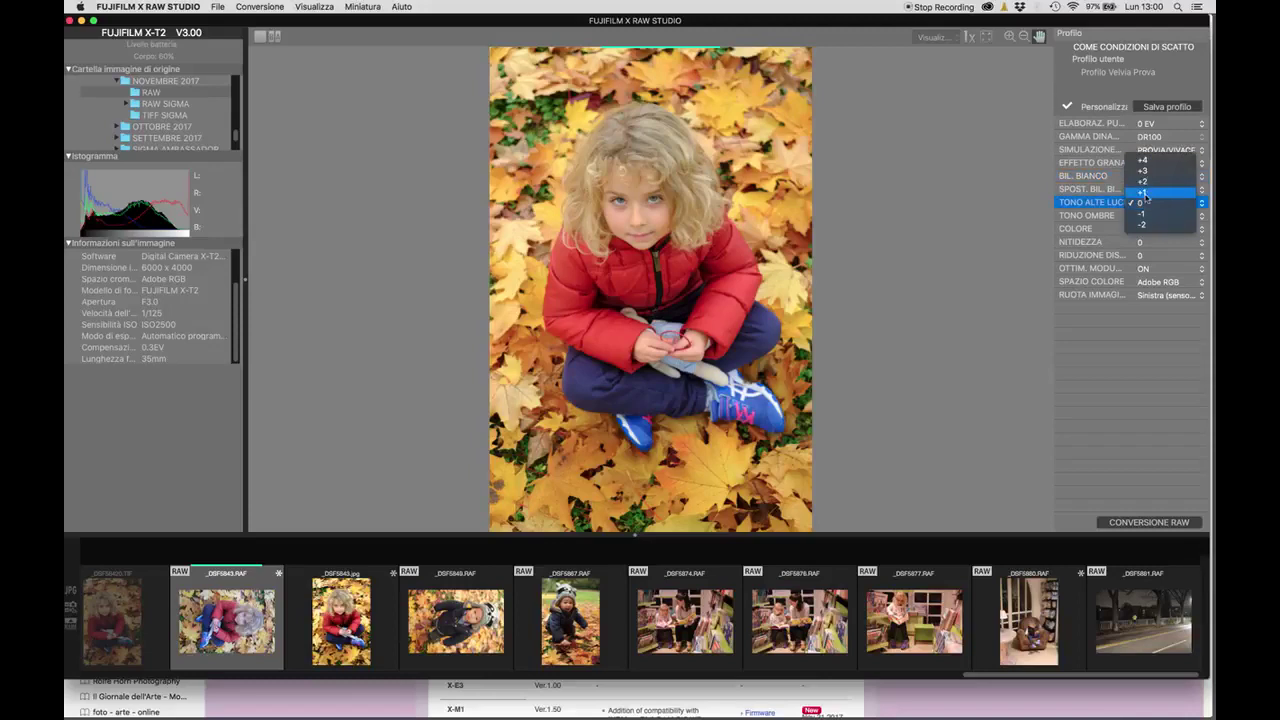
{"action": "left_click", "coordinate": [1146, 203]}
{"action": "key", "text": "Up"}
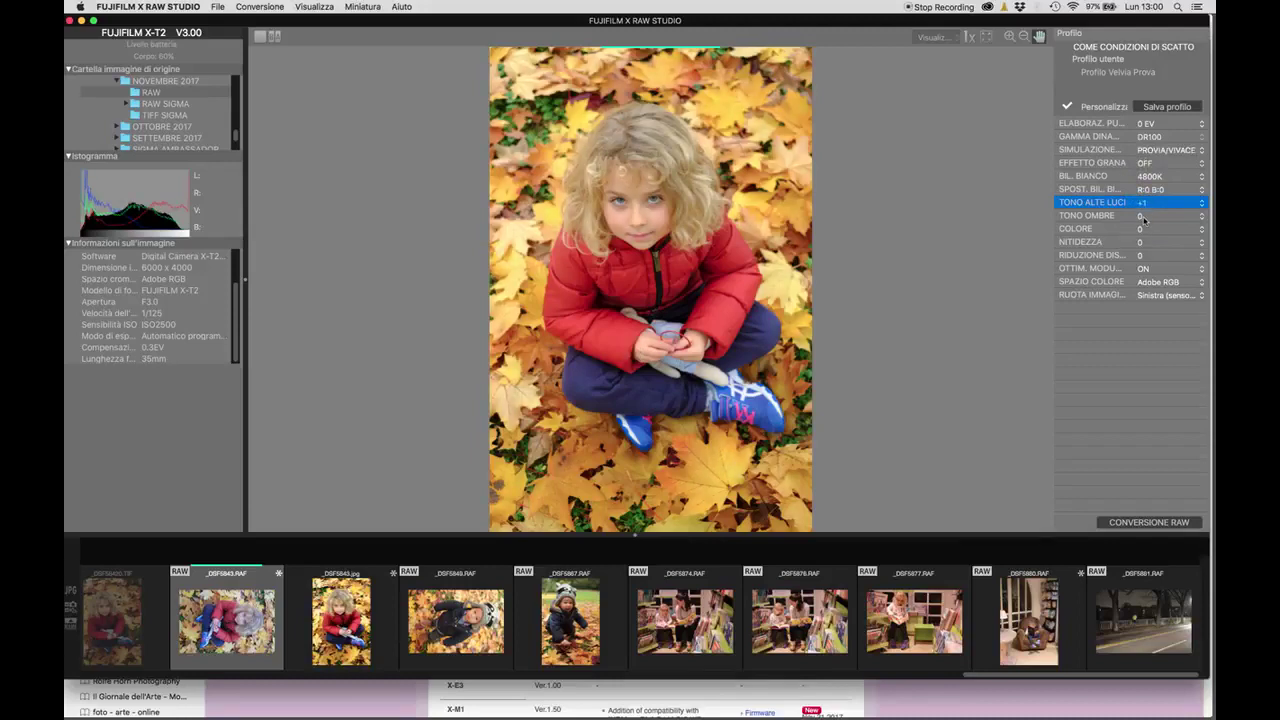
{"action": "left_click", "coordinate": [1144, 218]}
{"action": "left_click", "coordinate": [1148, 196]}
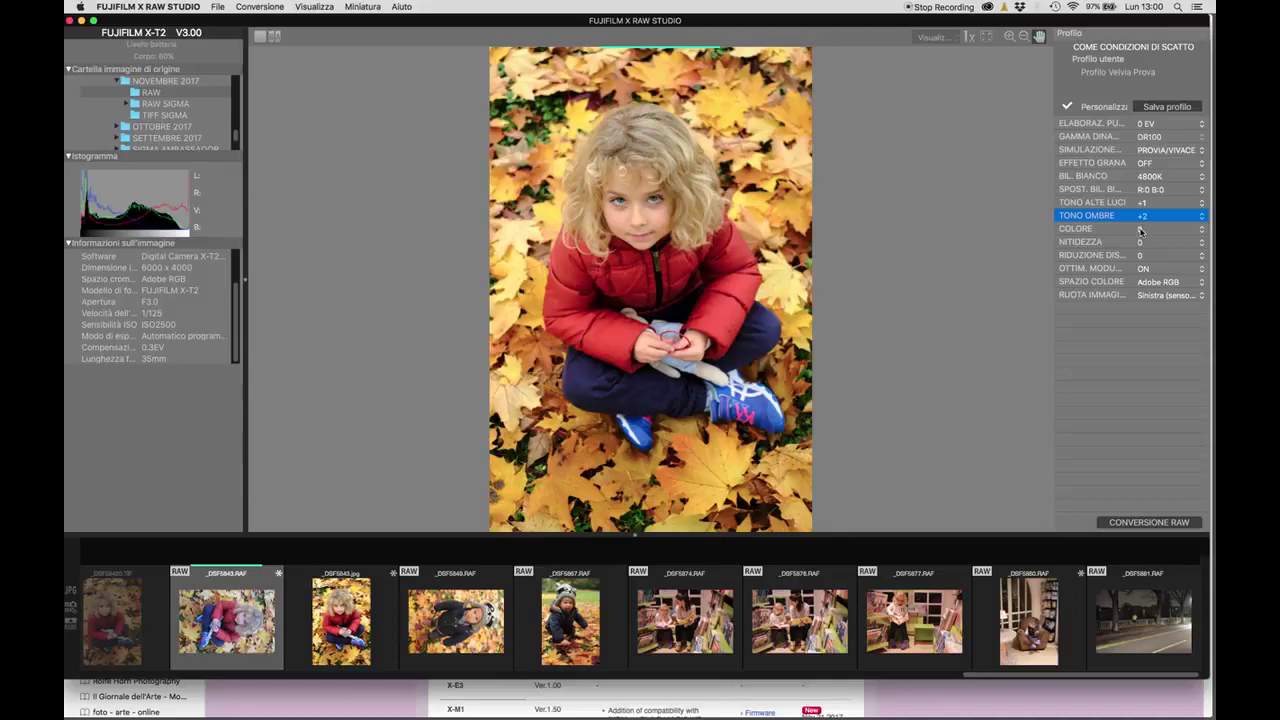
Lower colour to -1, set sharpness to +1, and view the photo at 100%
{"action": "left_click", "coordinate": [1141, 230]}
{"action": "key", "text": "Escape"}
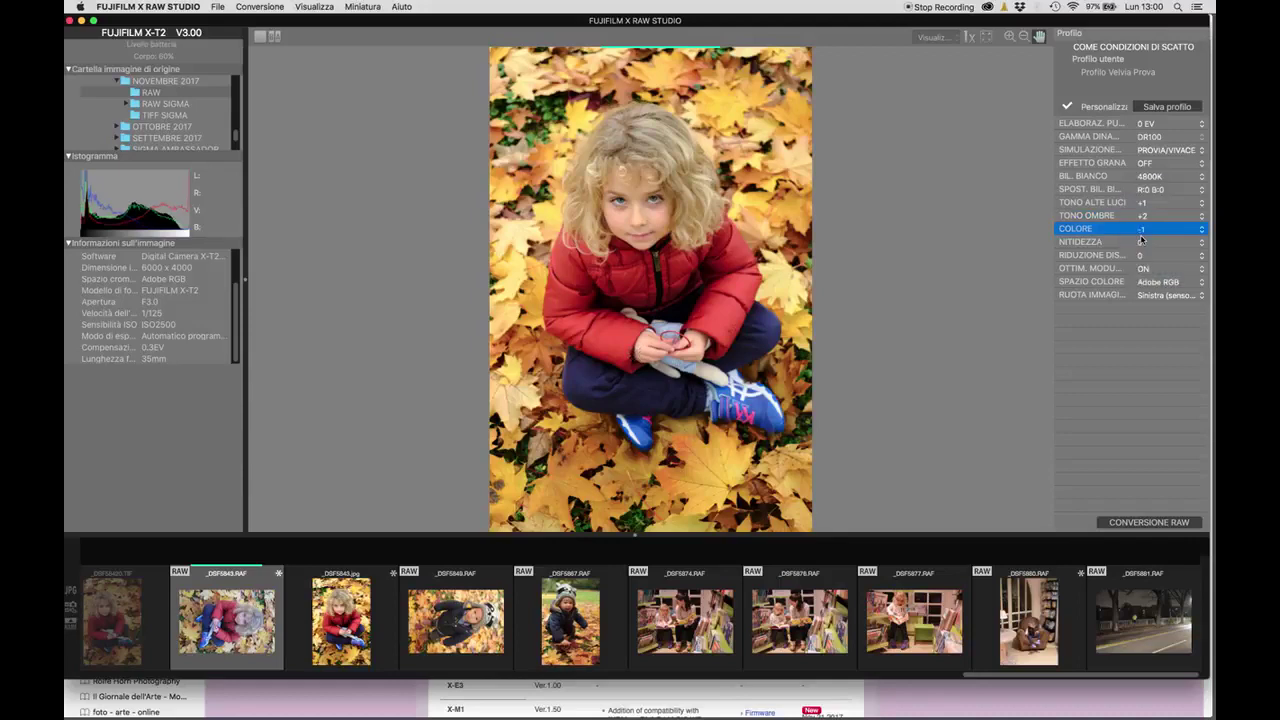
{"action": "left_click", "coordinate": [1130, 244]}
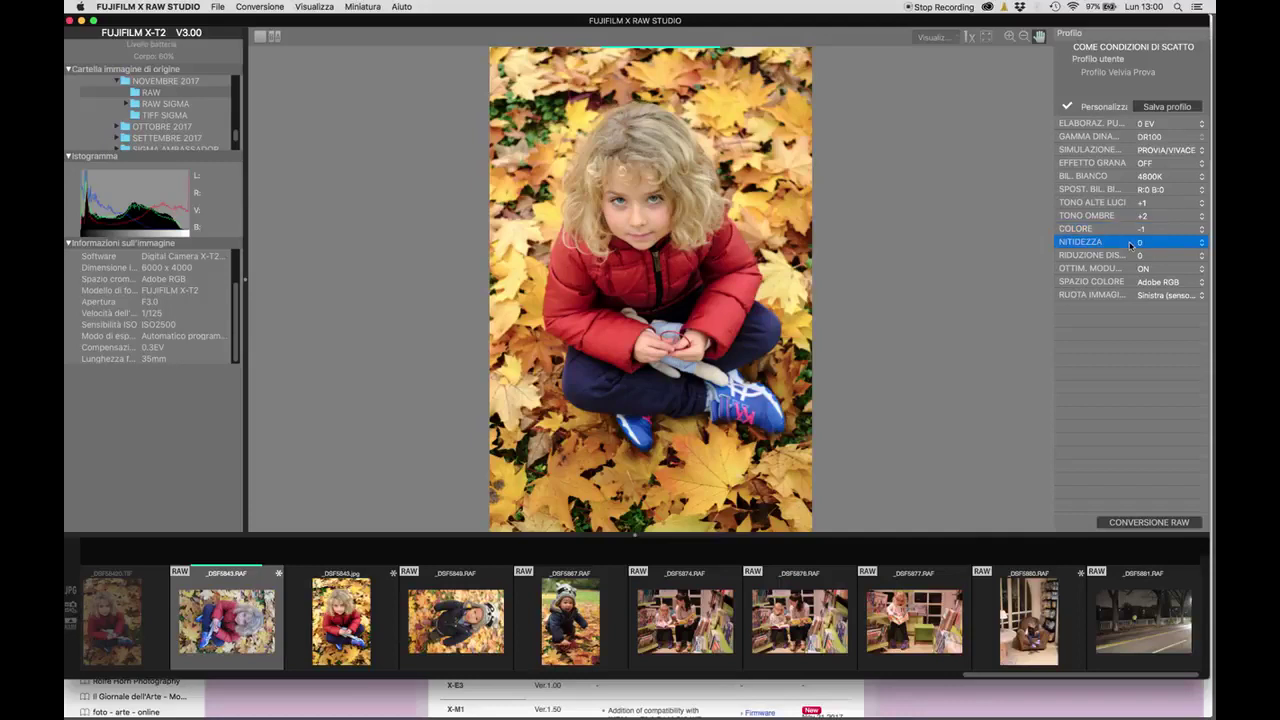
{"action": "left_click", "coordinate": [1140, 243]}
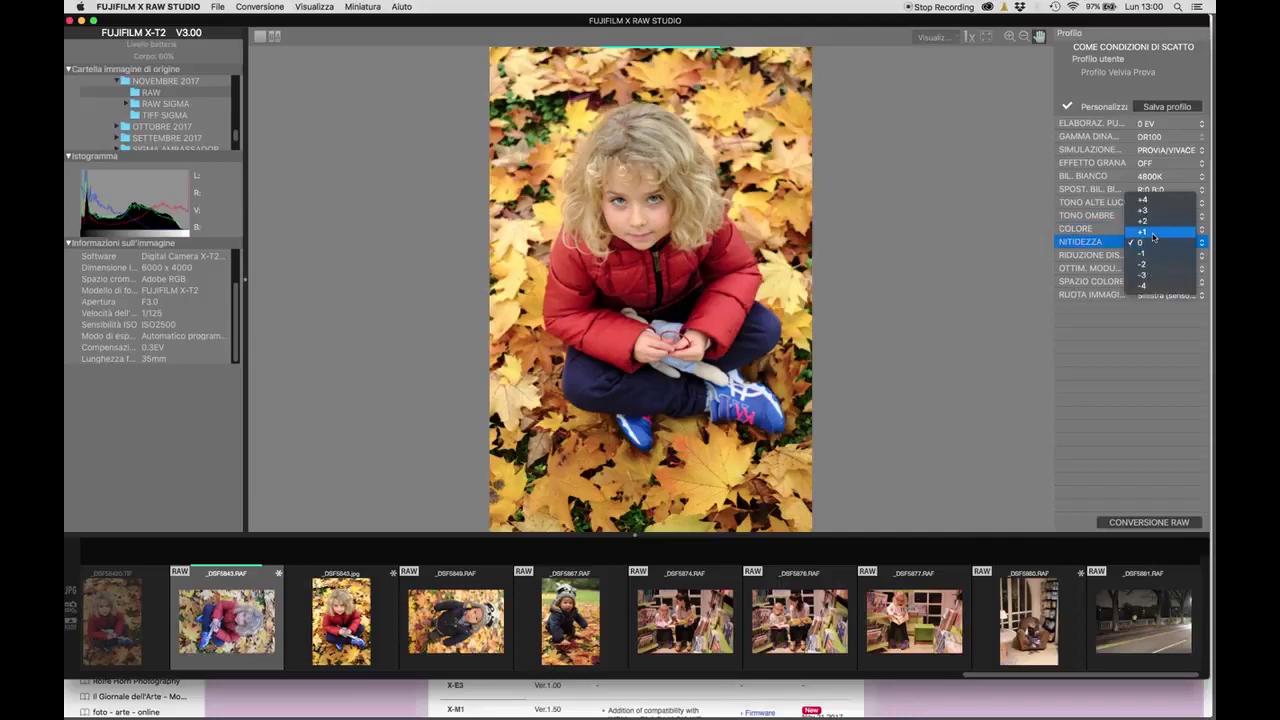
{"action": "left_click", "coordinate": [1153, 240]}
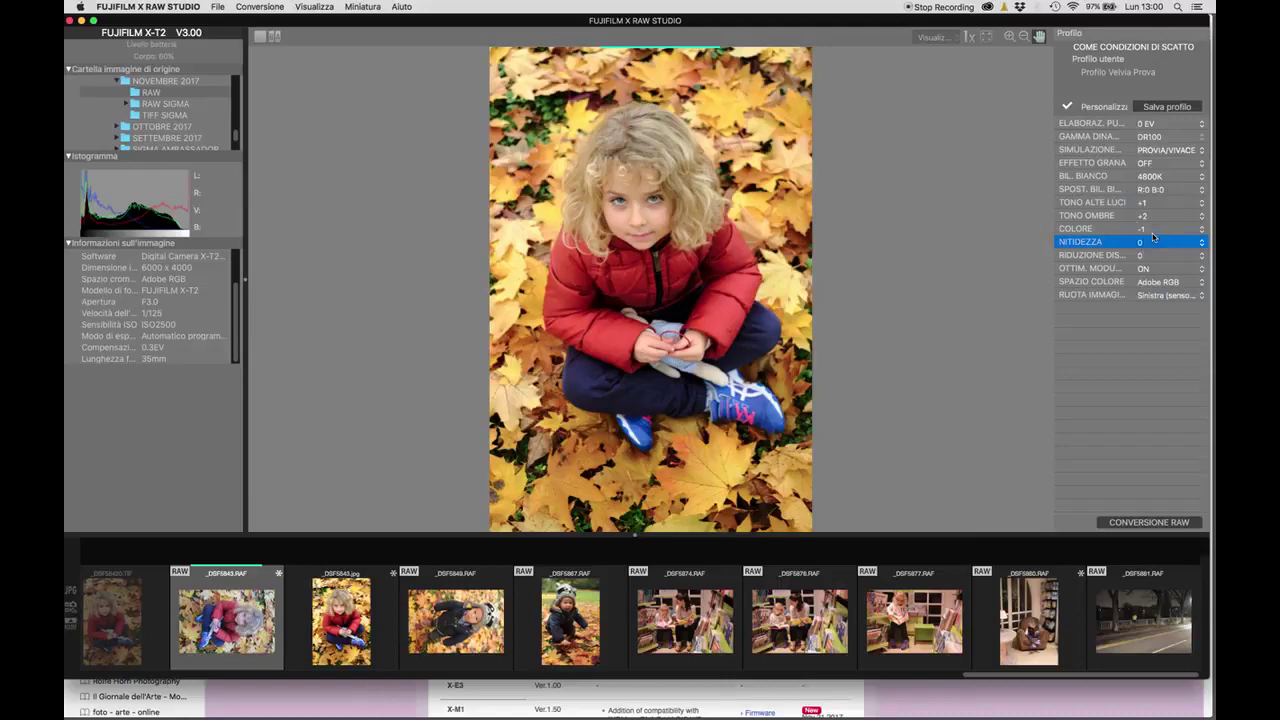
{"action": "left_click", "coordinate": [971, 36]}
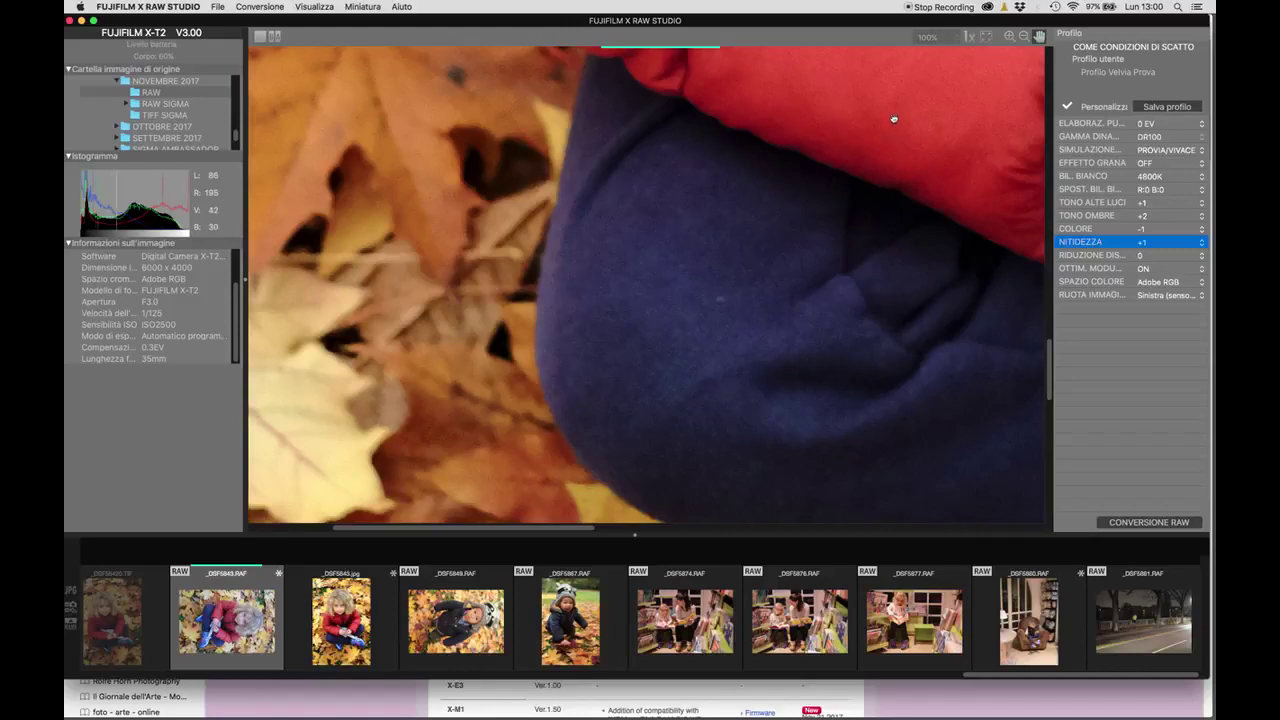
Pan the 100% preview to bring the girl's eyes and hair into view
{"action": "left_click_drag", "start_coordinate": [894, 120], "coordinate": [571, 457]}
{"action": "left_click_drag", "start_coordinate": [654, 200], "coordinate": [634, 437]}
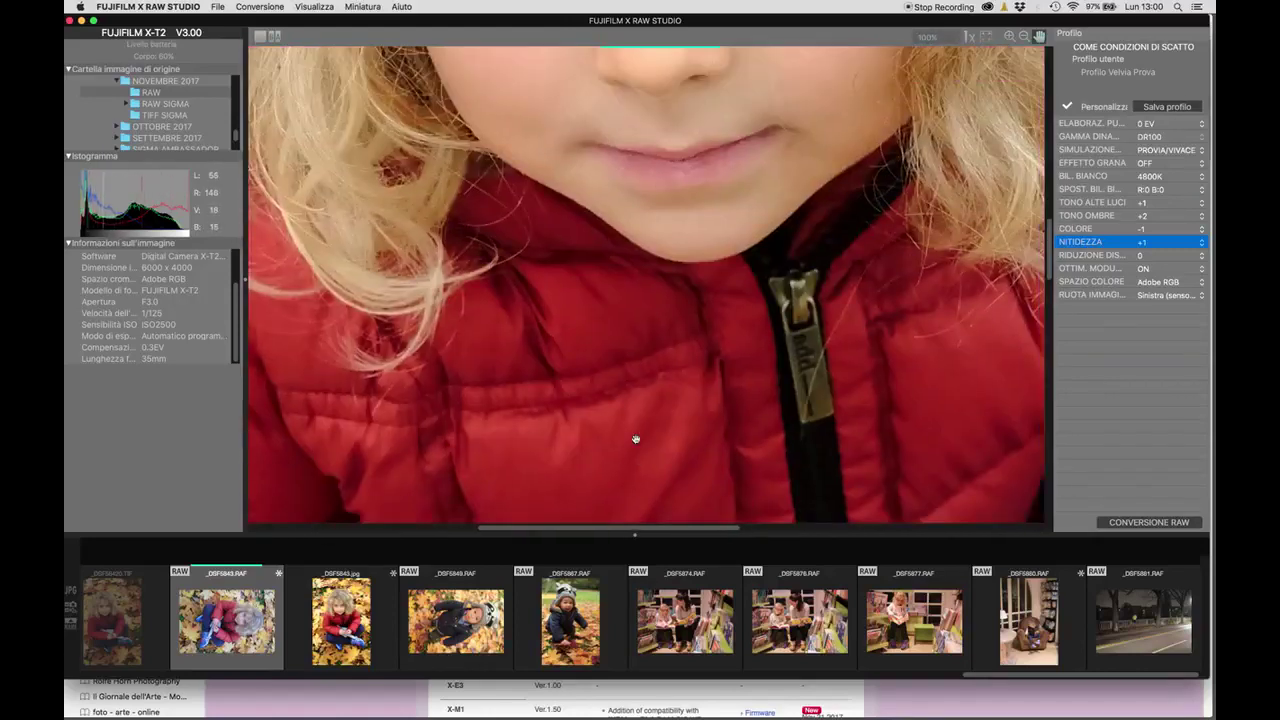
{"action": "left_click_drag", "start_coordinate": [657, 251], "coordinate": [649, 385]}
{"action": "left_click_drag", "start_coordinate": [654, 260], "coordinate": [654, 340]}
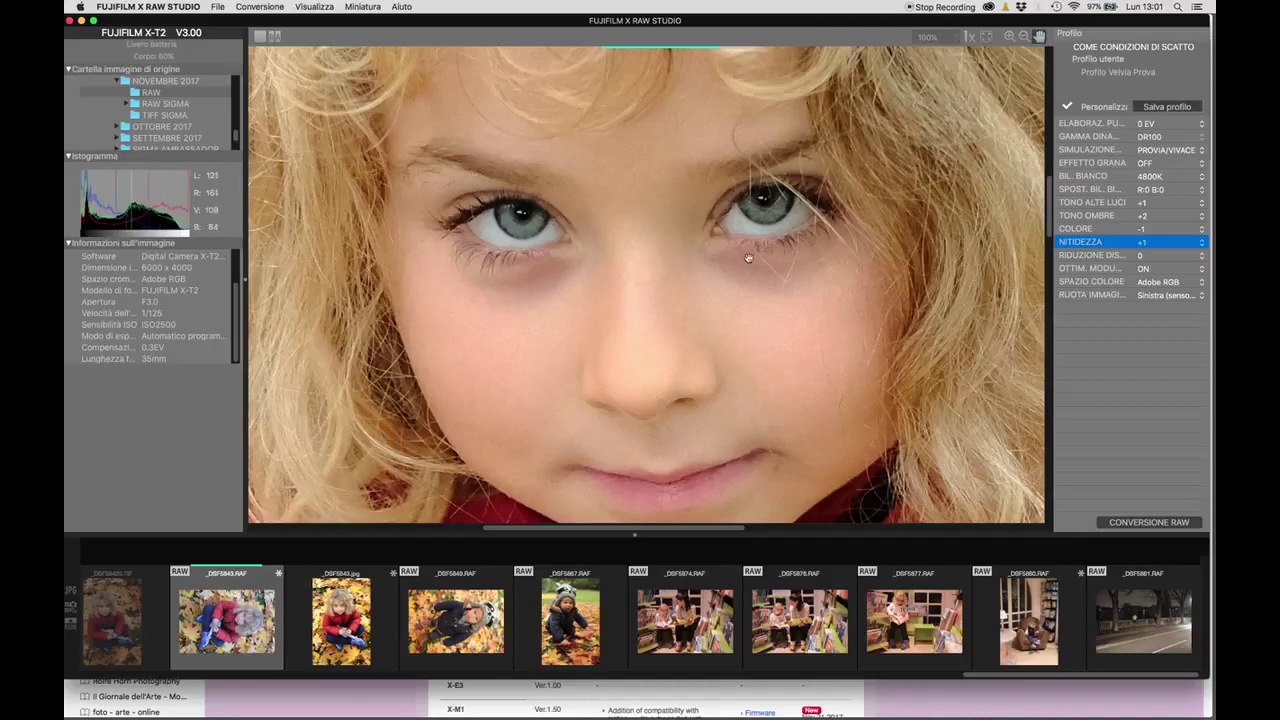
Open and close the noise reduction value list
{"action": "left_click", "coordinate": [1129, 258]}
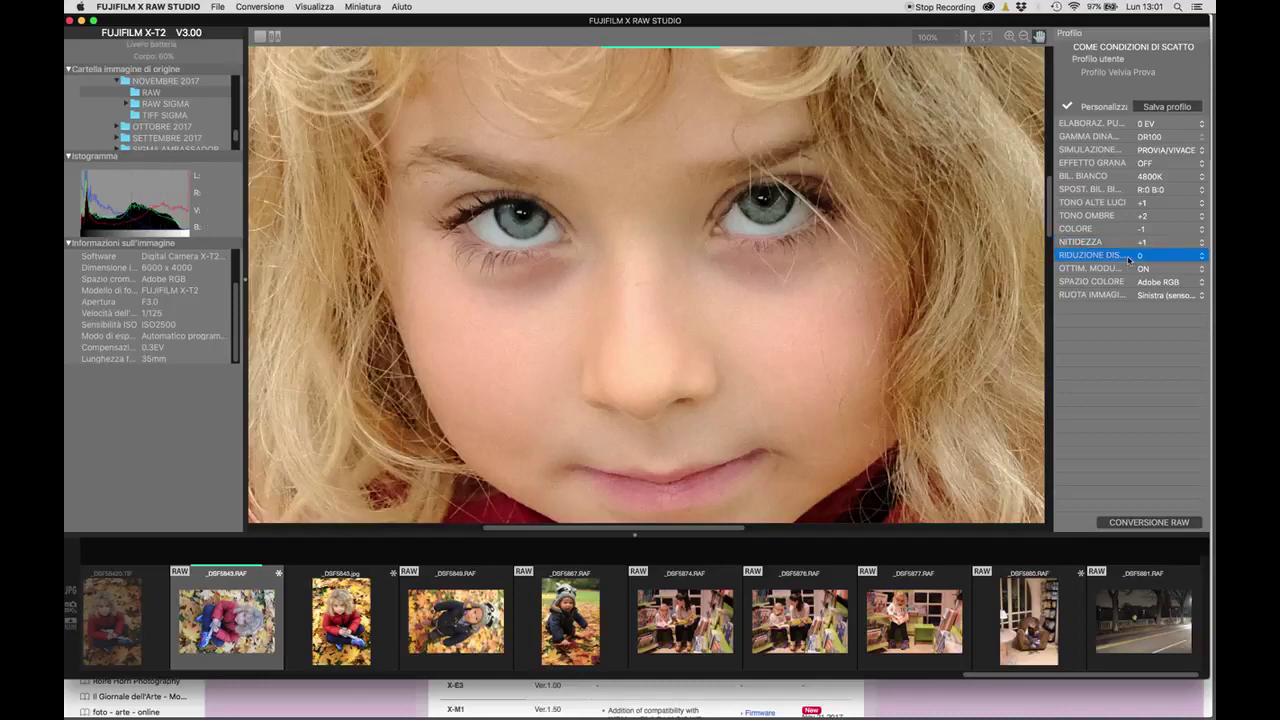
{"action": "left_click", "coordinate": [1202, 256]}
{"action": "left_click", "coordinate": [1195, 256]}
Fit the photo to the window and save the current settings as user profile 'Profile Prova'
{"action": "left_click", "coordinate": [984, 37]}
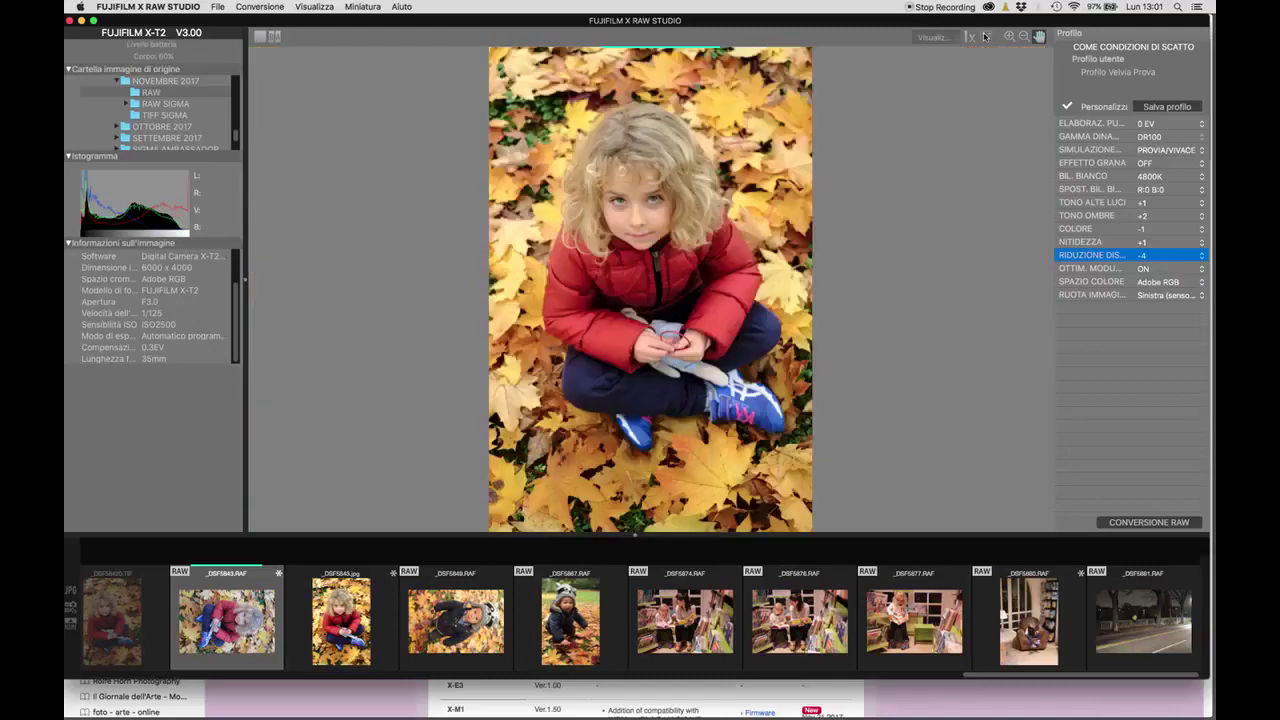
{"action": "left_click", "coordinate": [1179, 107]}
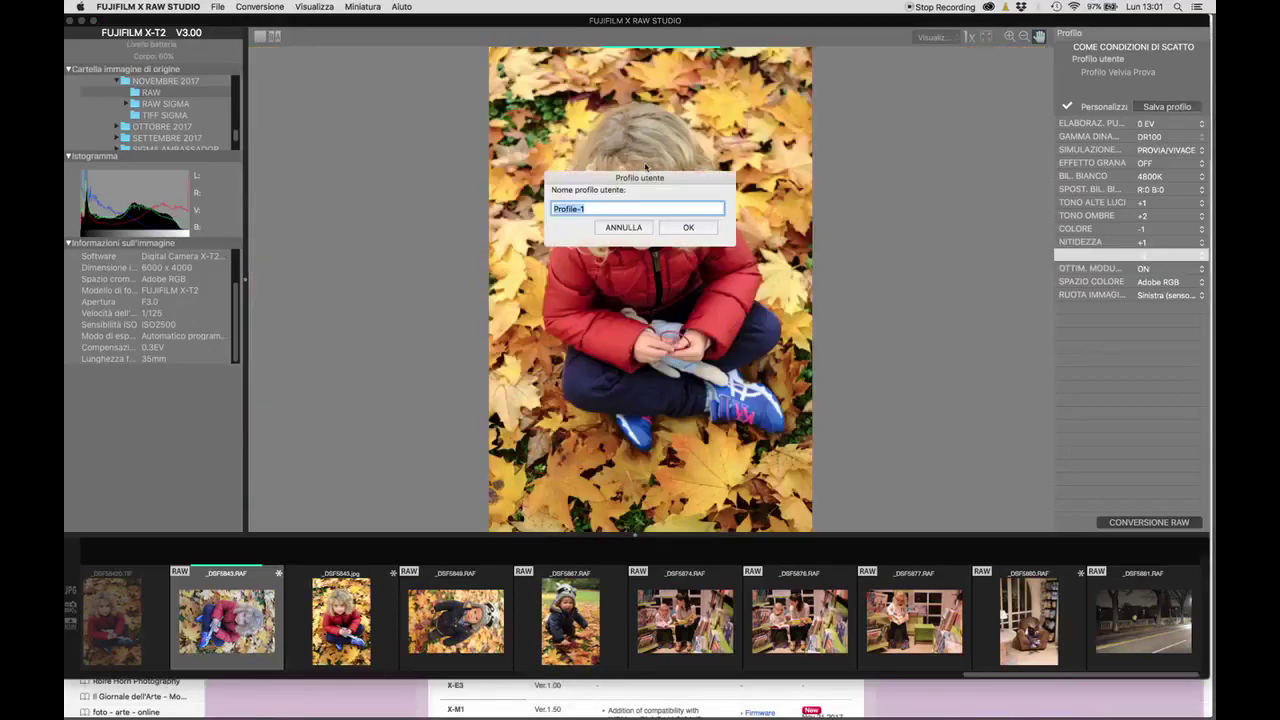
{"action": "left_click", "coordinate": [596, 206]}
{"action": "key", "text": "BackSpace"}
{"action": "type", "text": "va"}
{"action": "left_click", "coordinate": [689, 228]}
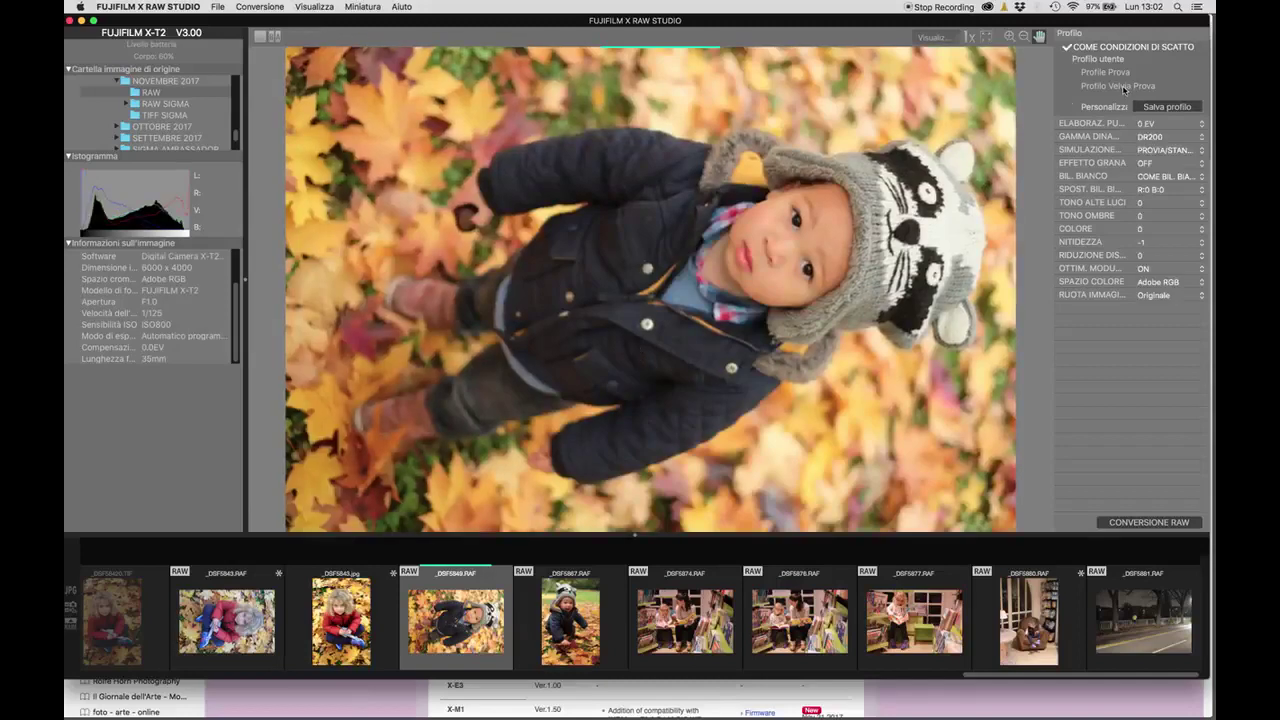
Apply Profilo Velvia Prova to the boy's photo, then show _DSF5843.RAF original and edited side by side
{"action": "left_click", "coordinate": [1124, 87]}
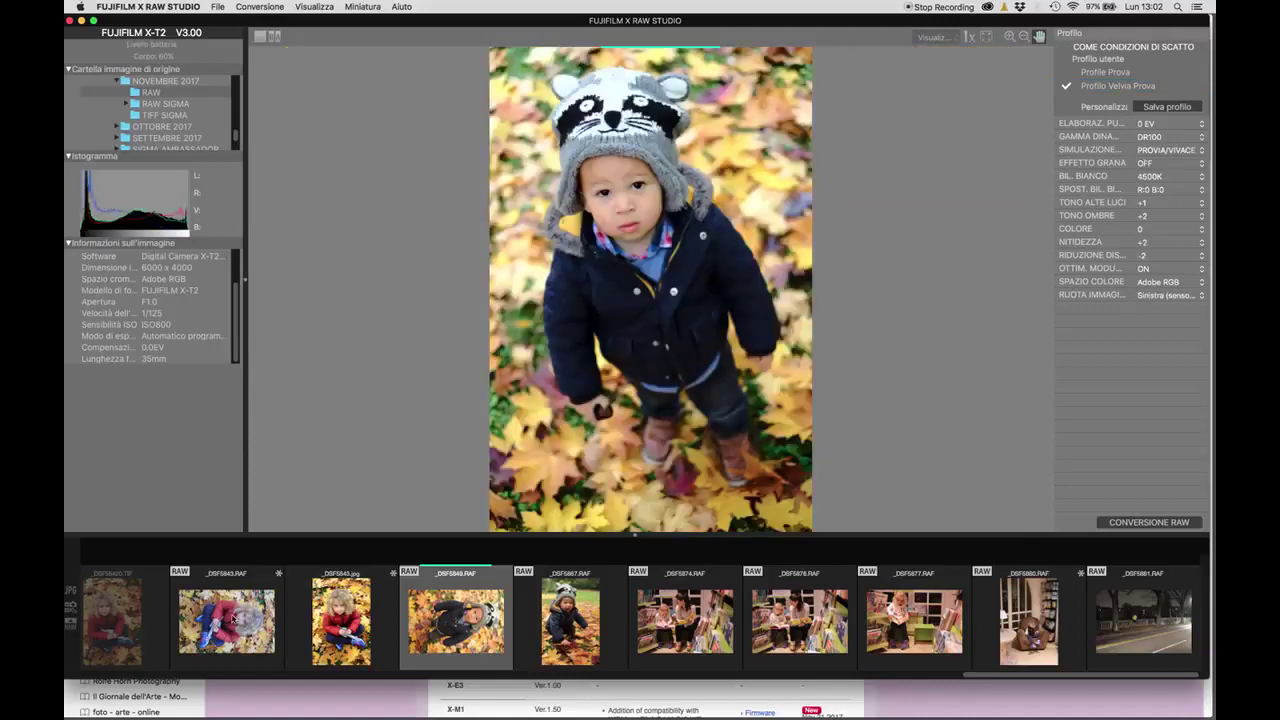
{"action": "left_click", "coordinate": [229, 617]}
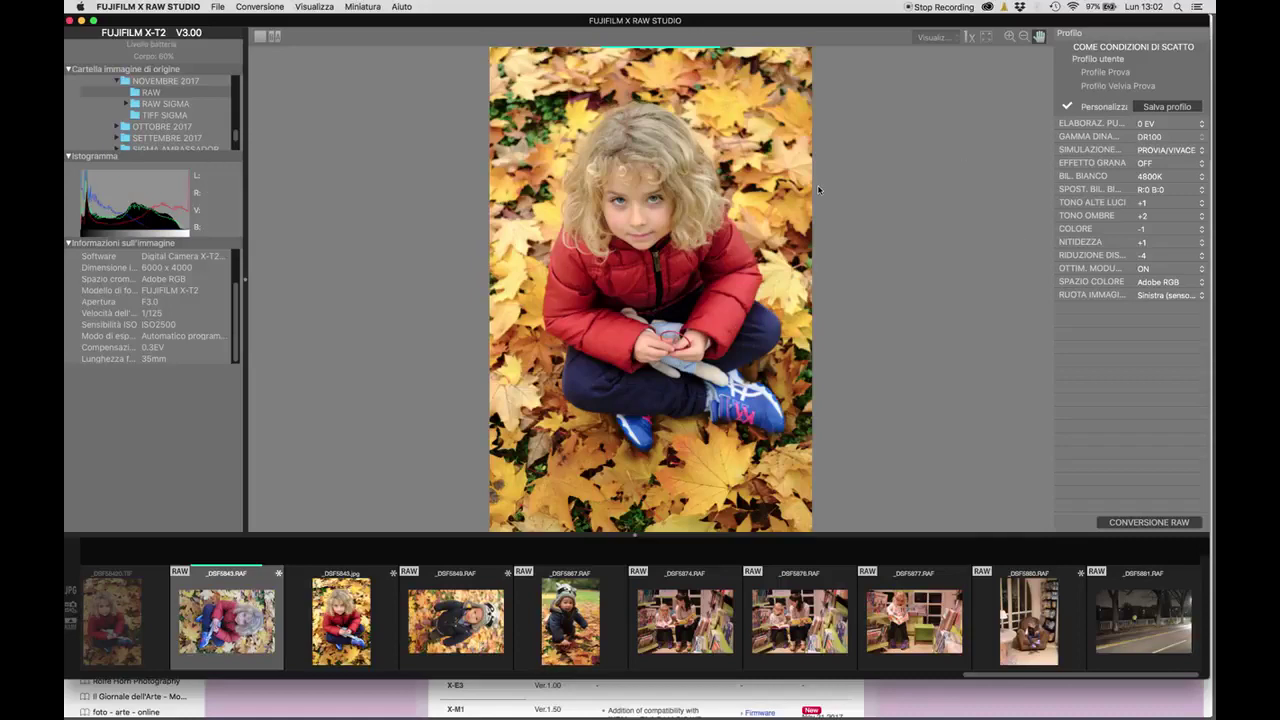
{"action": "left_click", "coordinate": [276, 36]}
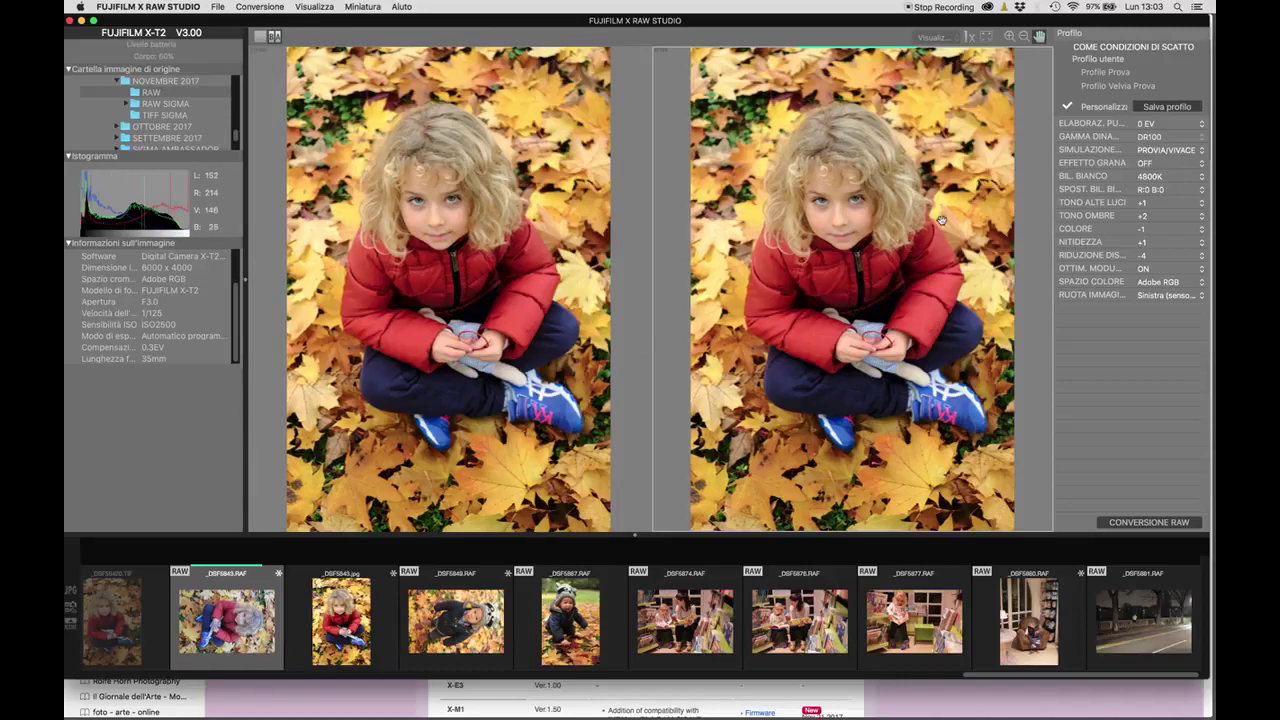
Switch the film simulation to CLASSIC CHROME and start the RAW-to-JPEG conversion
{"action": "left_click", "coordinate": [1183, 152]}
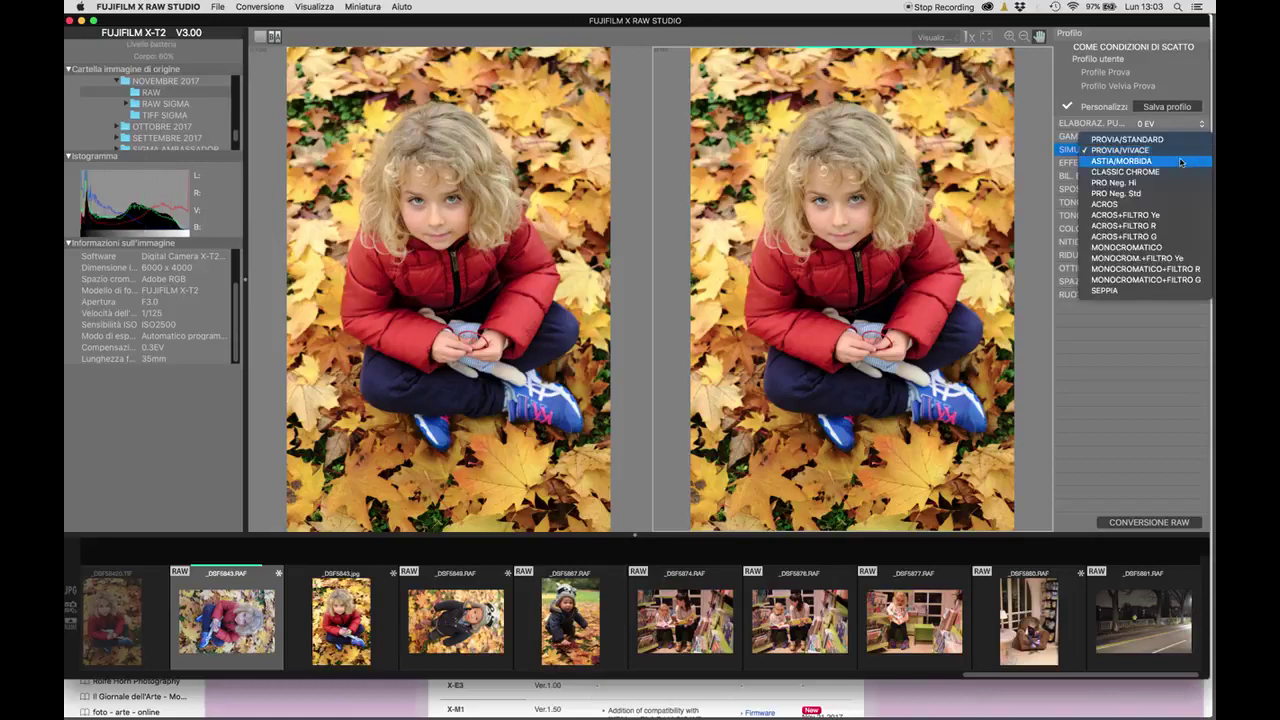
{"action": "left_click", "coordinate": [1180, 152]}
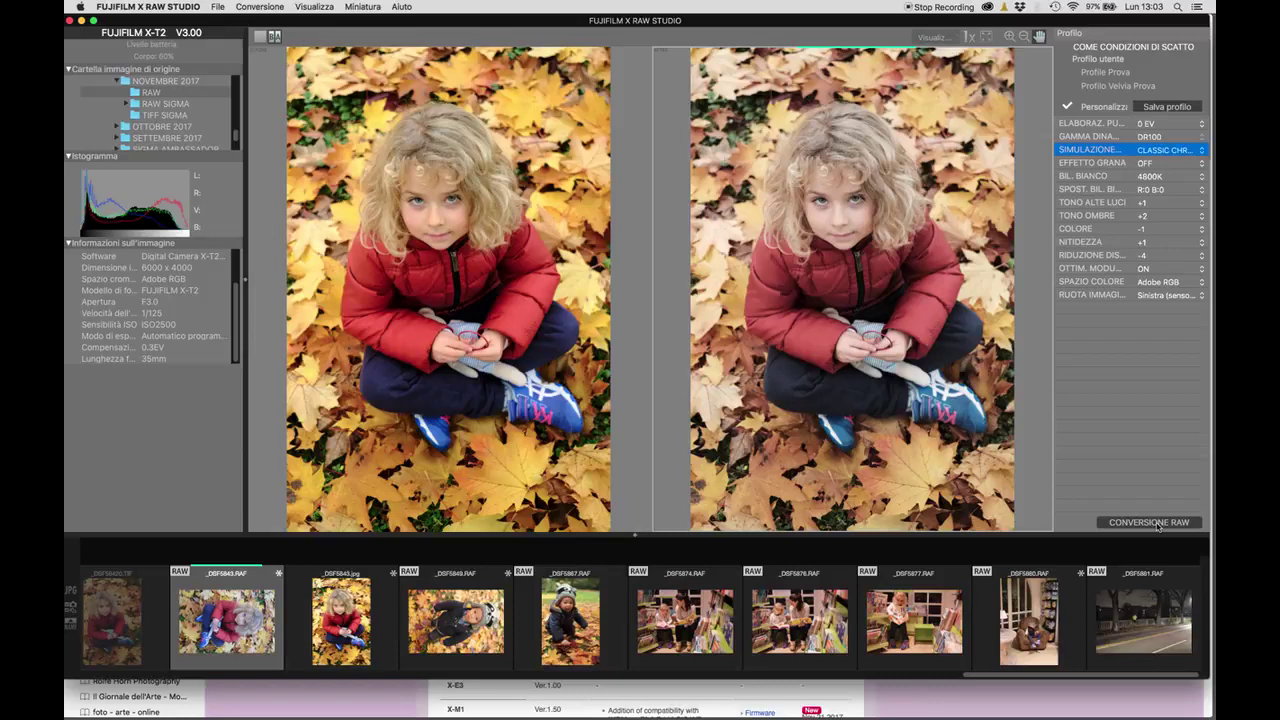
{"action": "left_click", "coordinate": [1157, 524]}
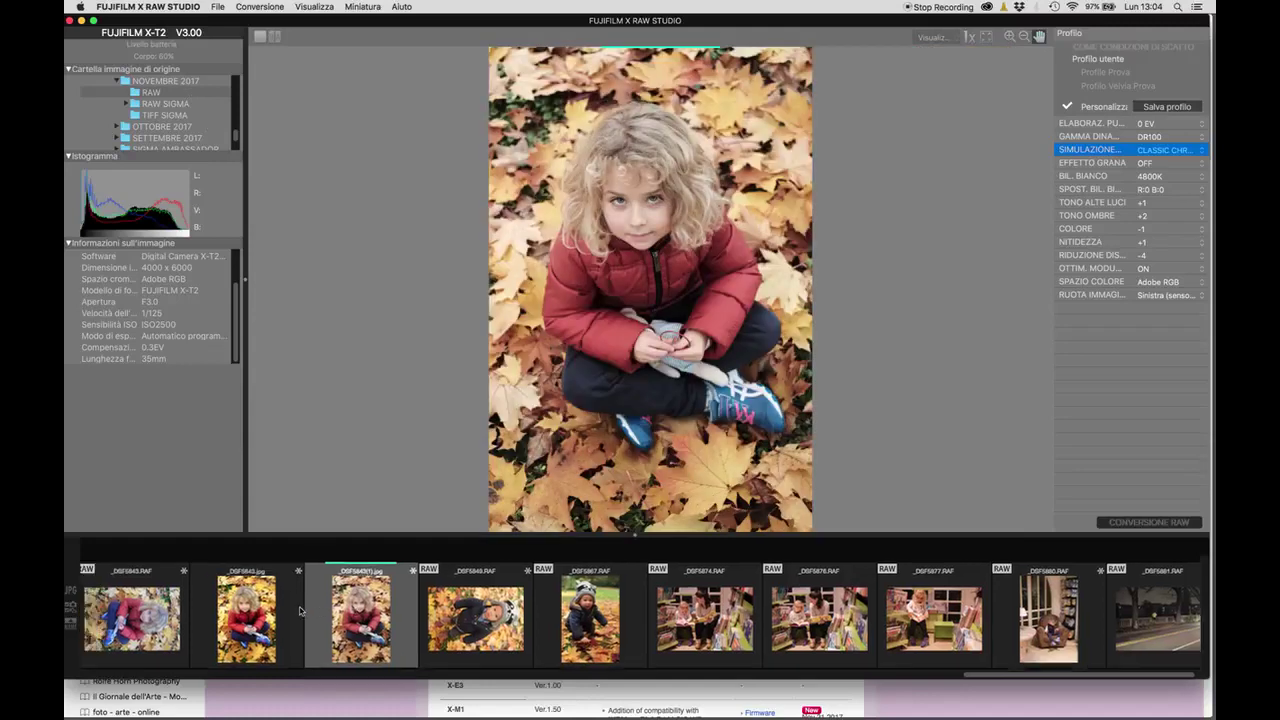
View _DSF5843.RAF and _DSF5843.jpg, then open the new Classic Chrome _DSF5843(1).jpg
{"action": "left_click", "coordinate": [255, 612]}
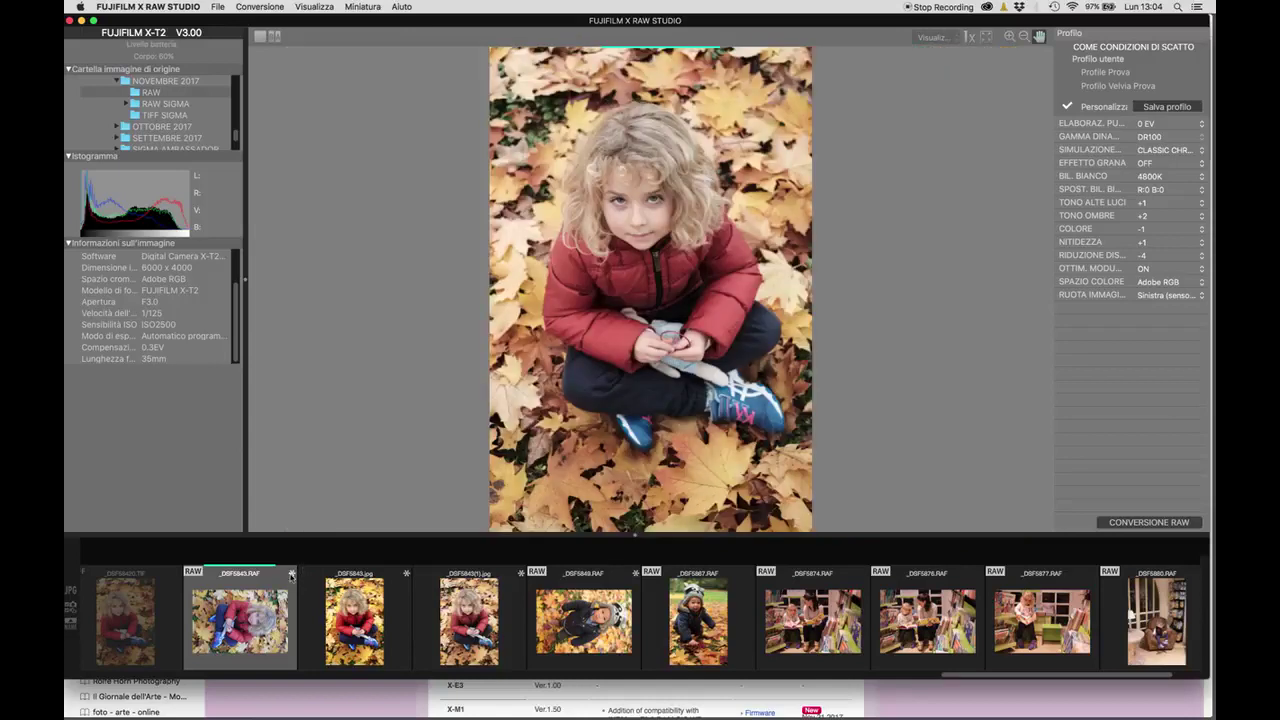
{"action": "left_click", "coordinate": [357, 600]}
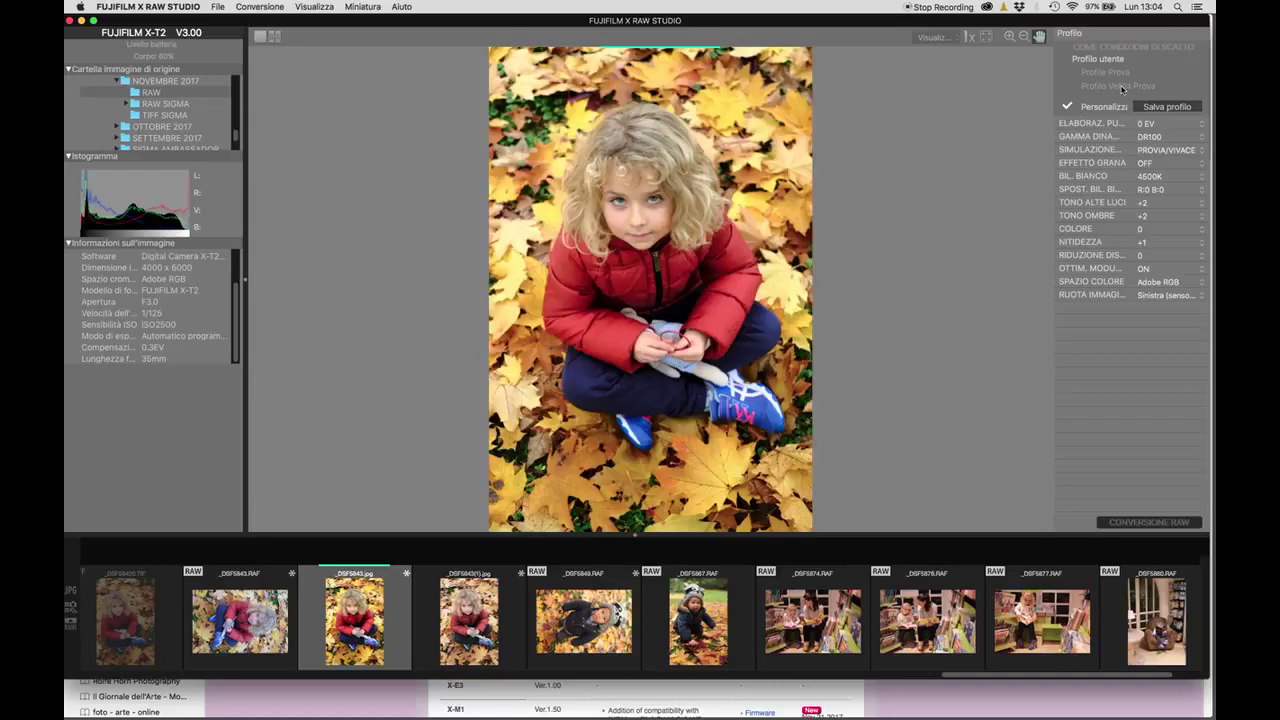
{"action": "left_click", "coordinate": [468, 622]}
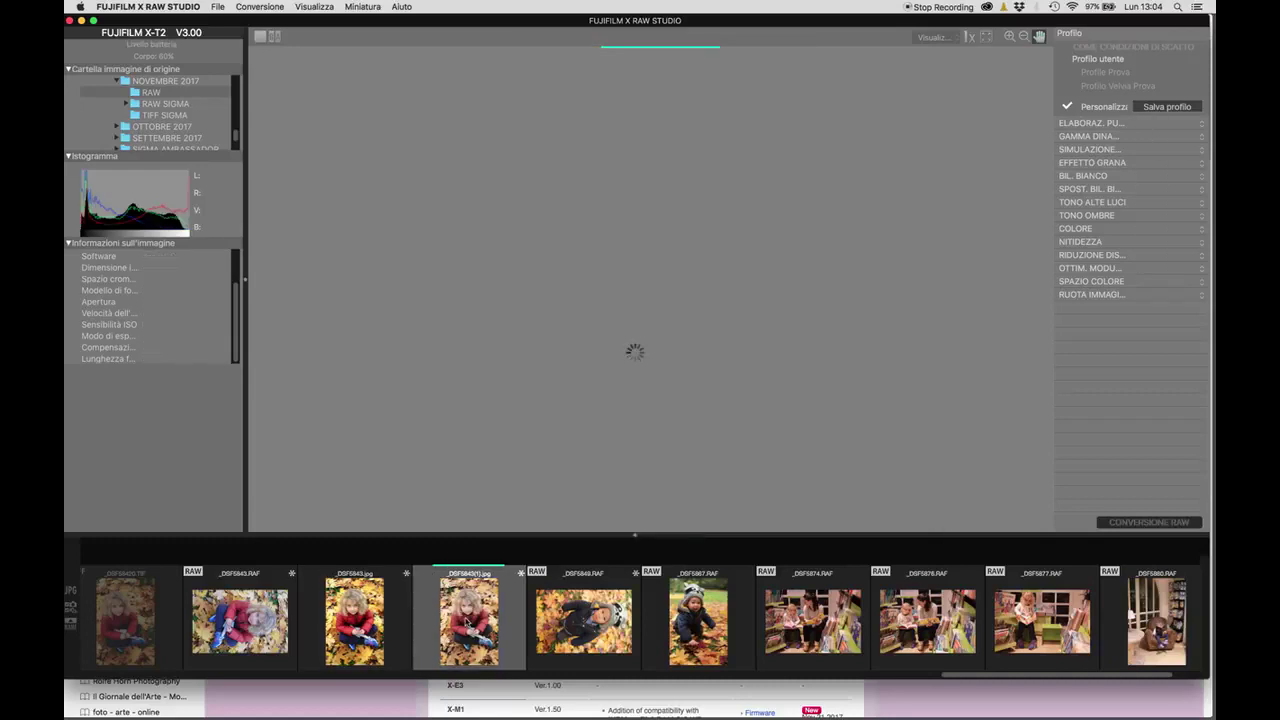